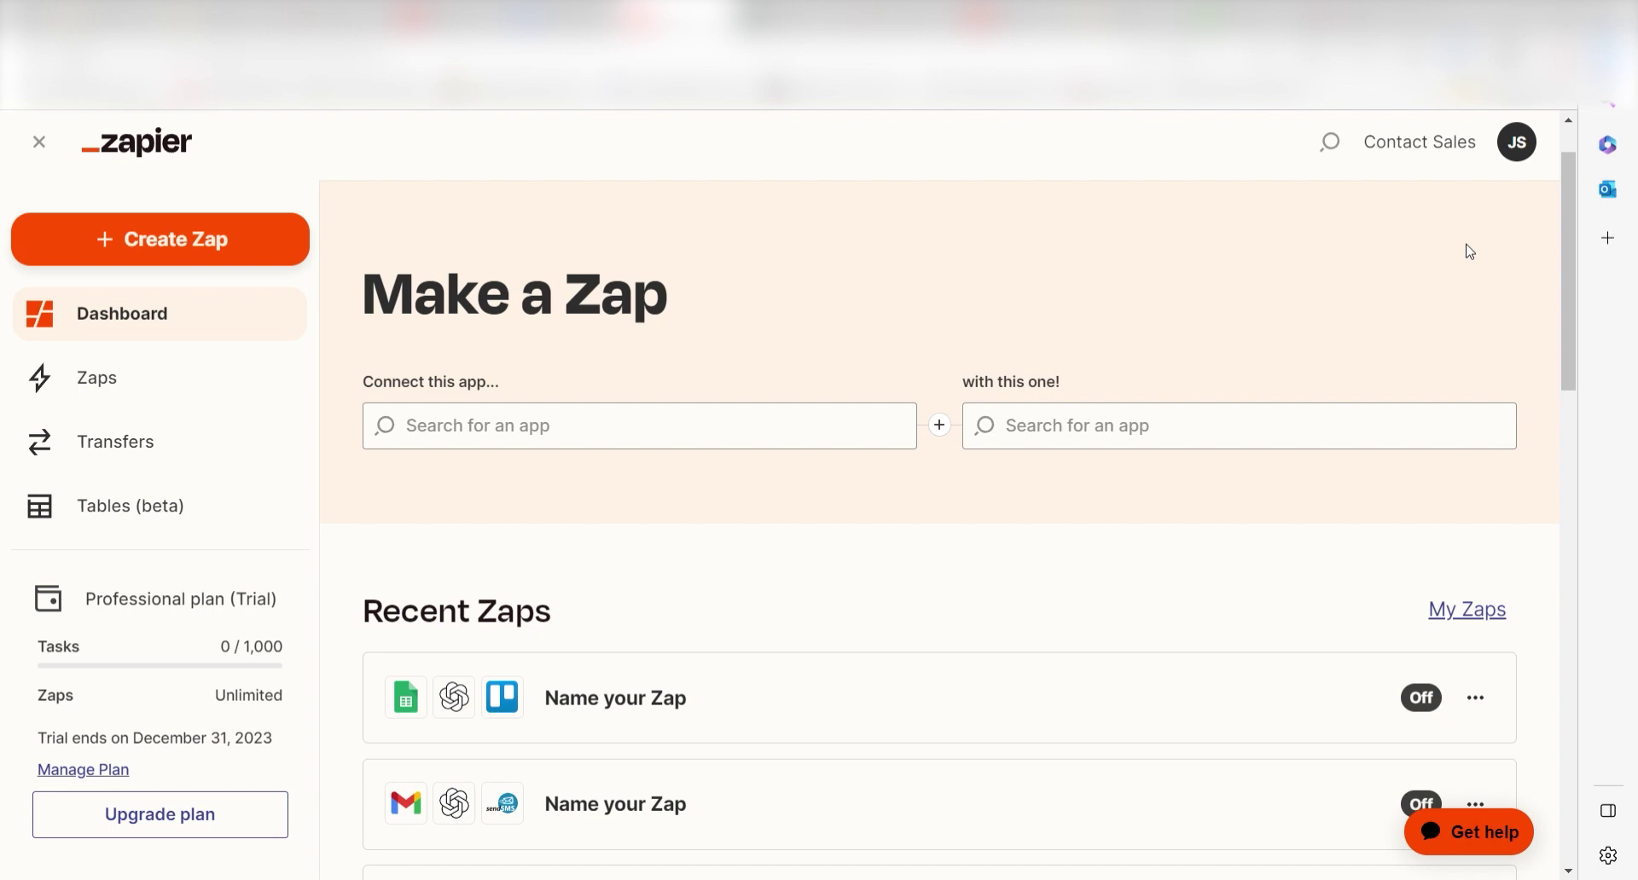
Create a new Zap triggered by Google Sheets' New Spreadsheet Row event
click(232, 255)
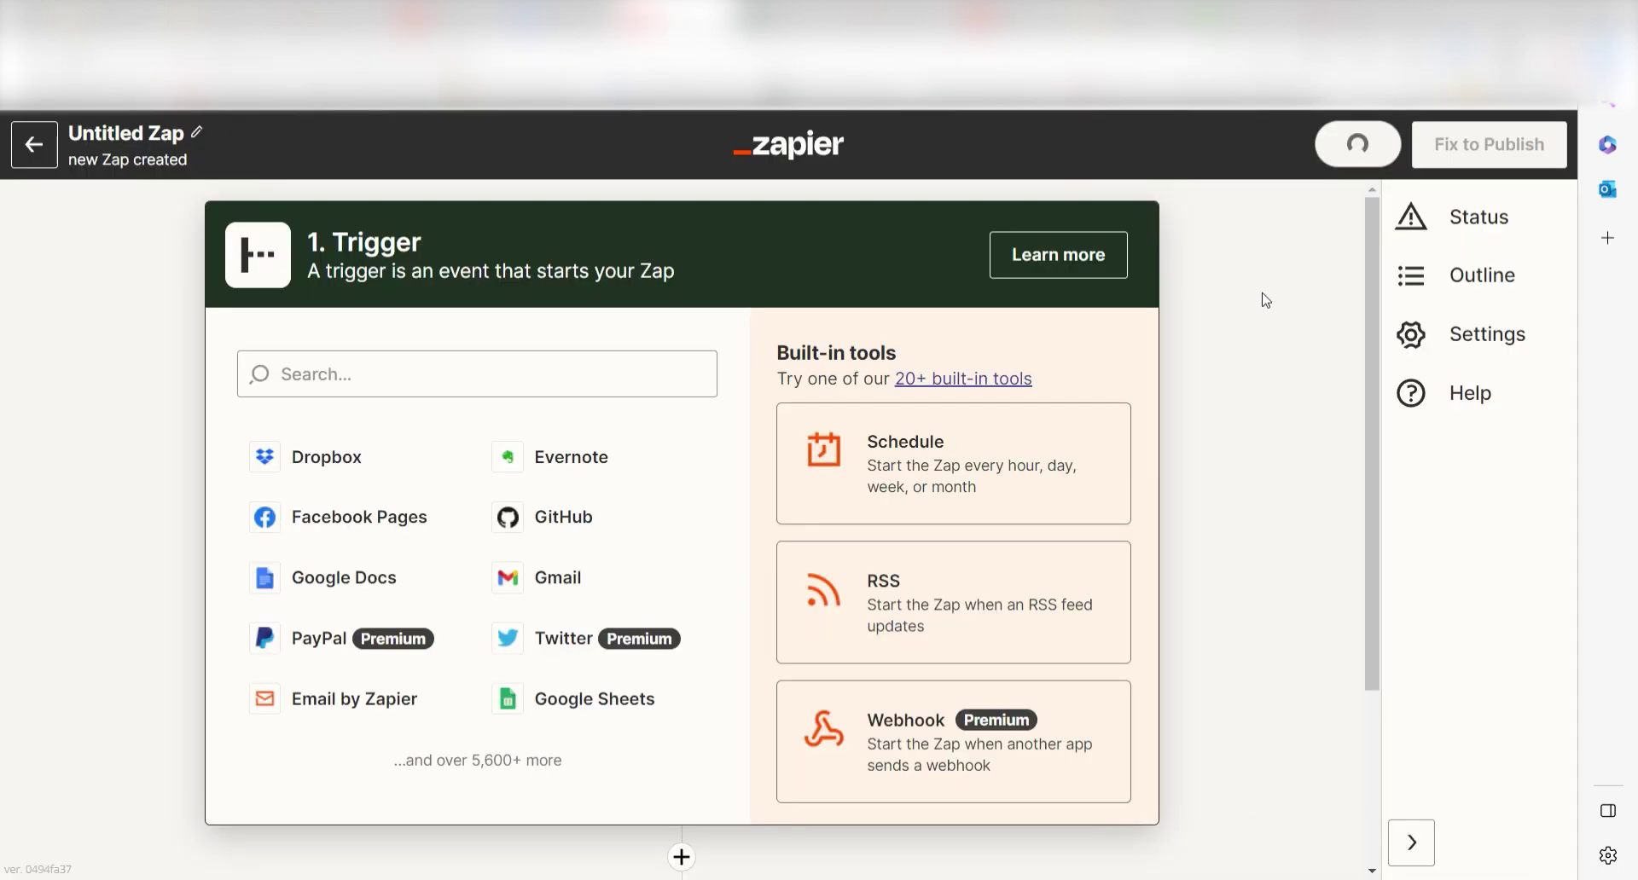
click(589, 384)
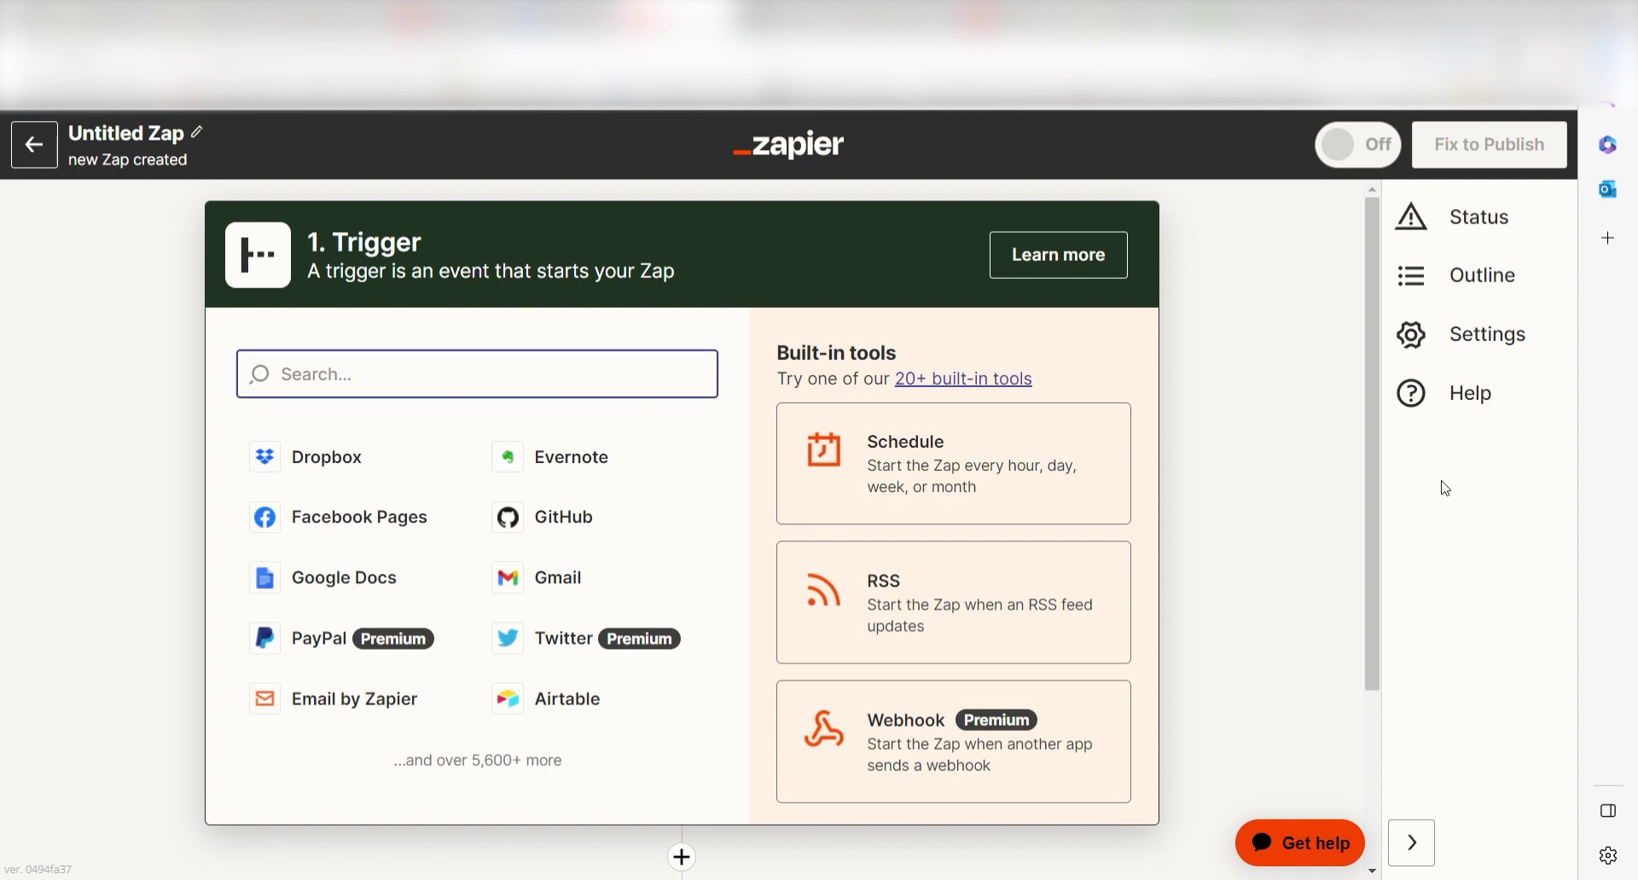
text(google sheets)
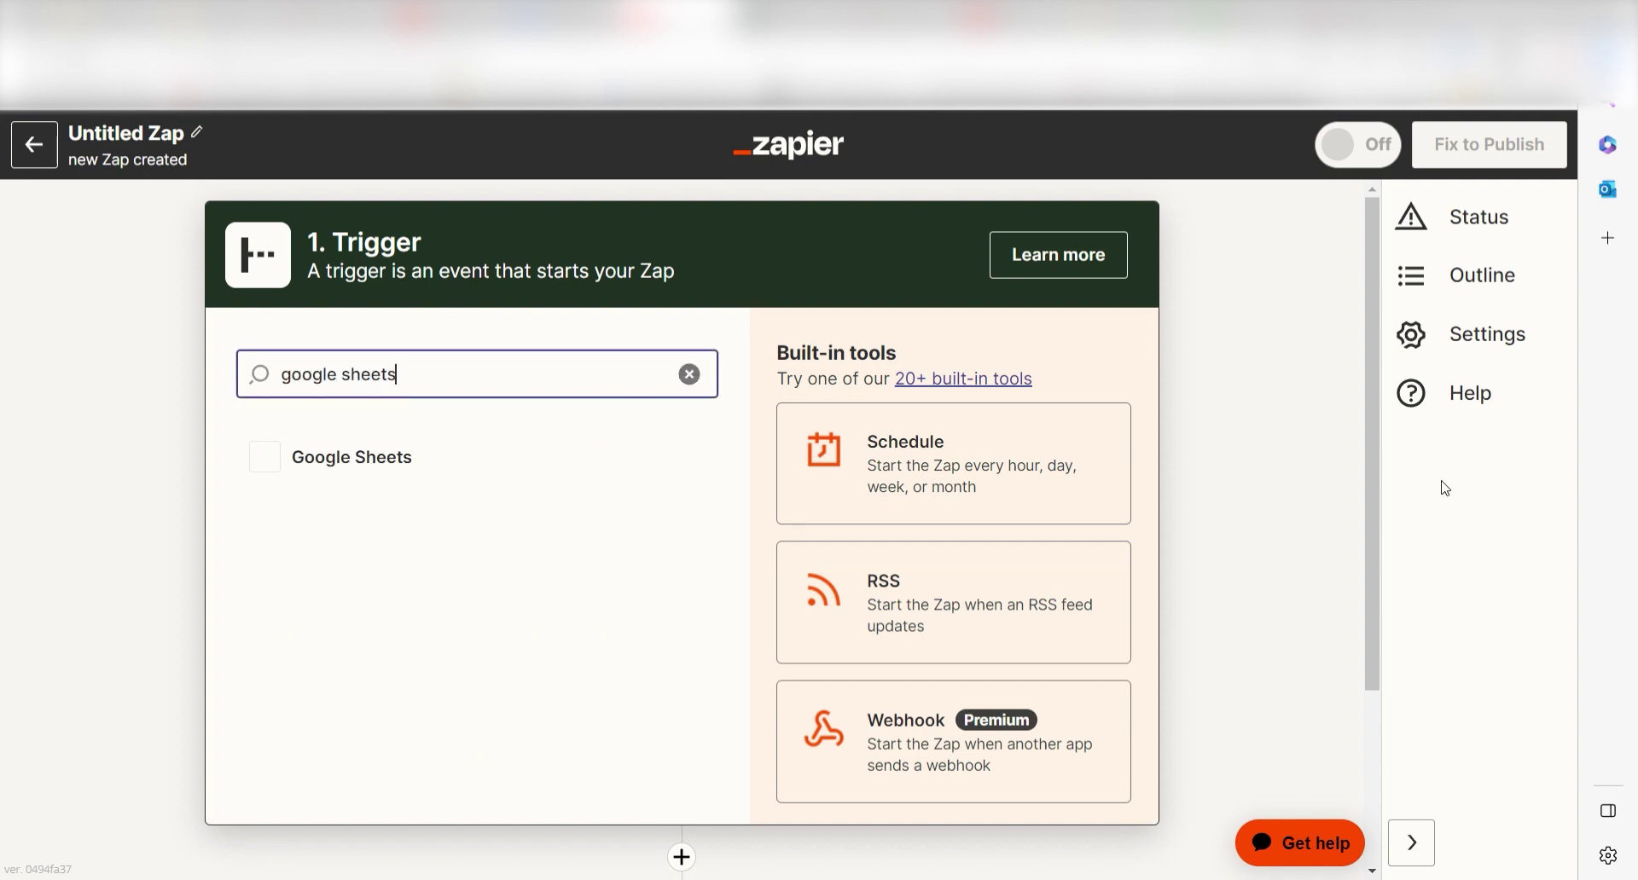
click(472, 458)
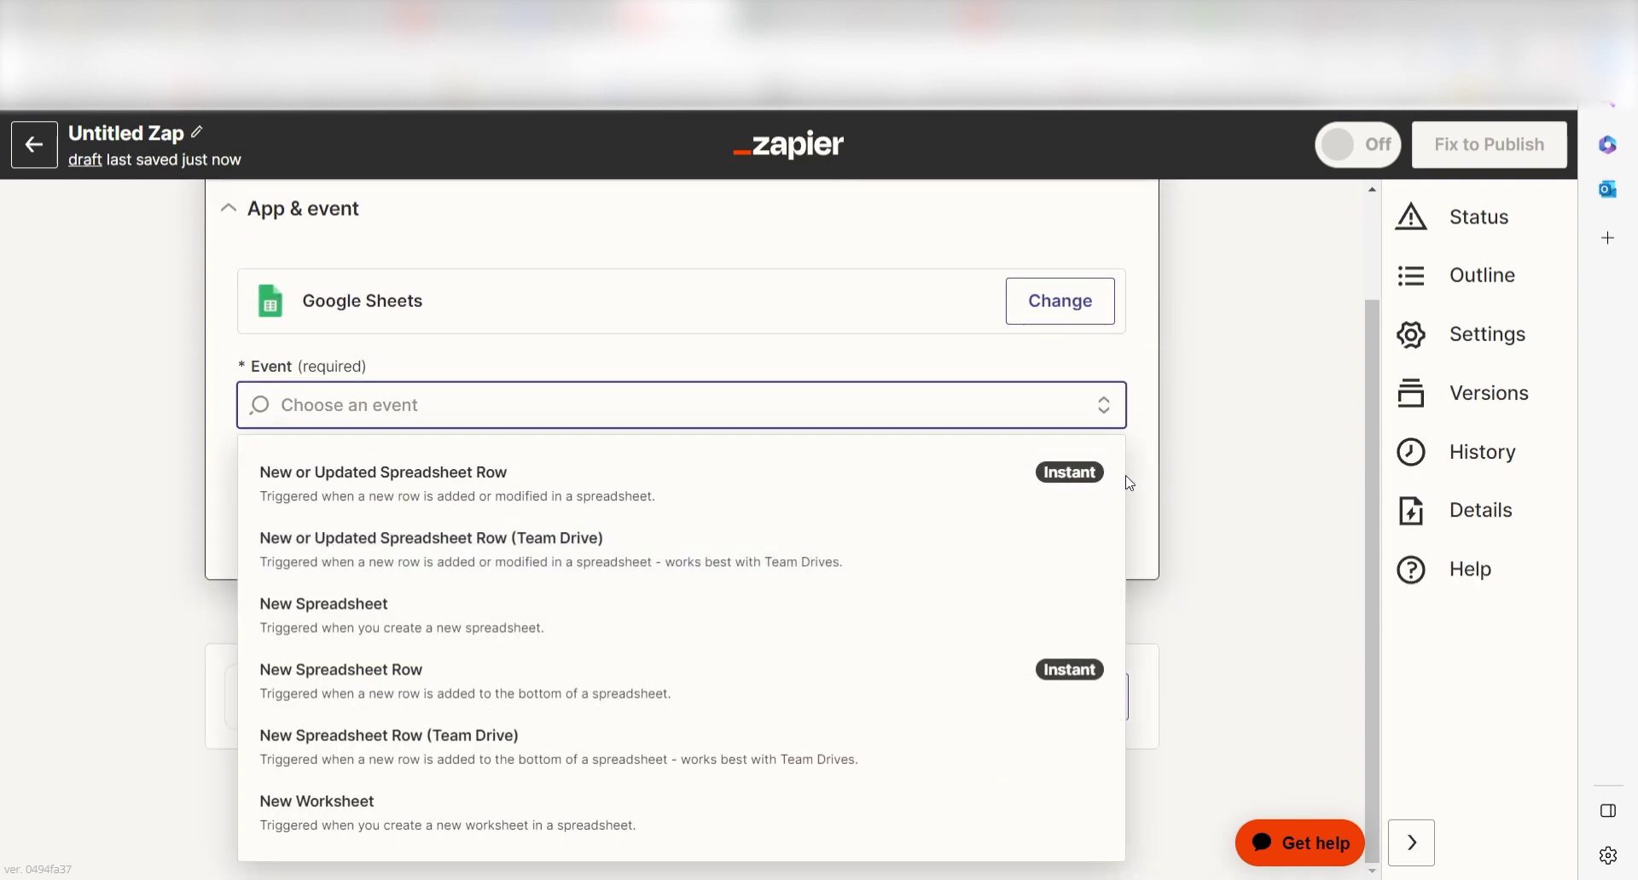
click(629, 681)
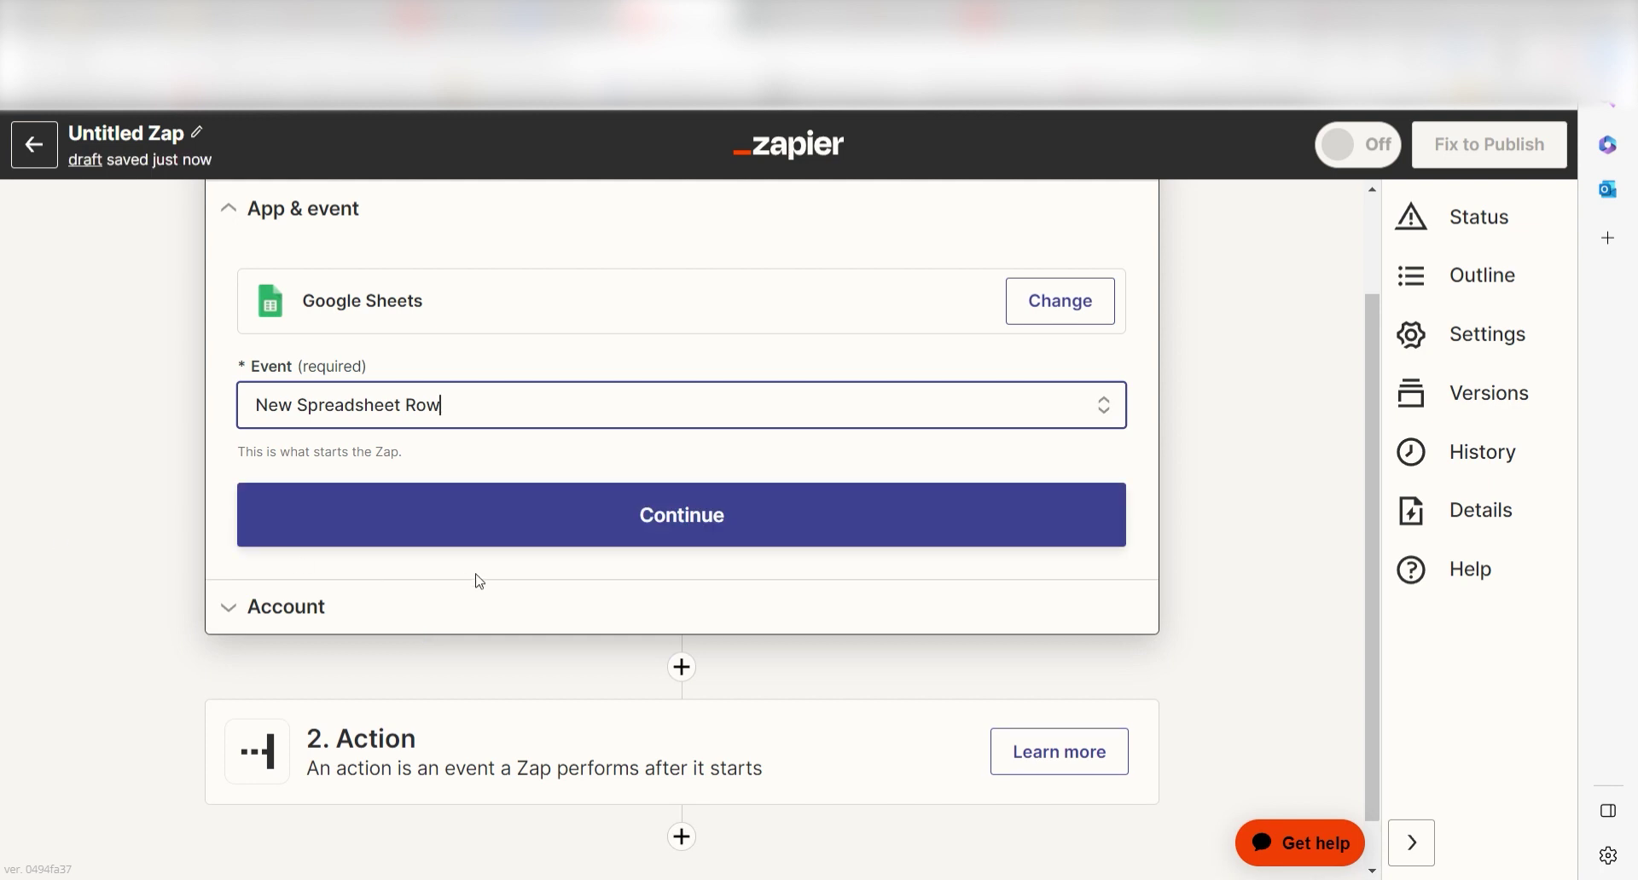
Confirm the Google Sheets trigger and authorise Zapier to access the Google account
click(496, 525)
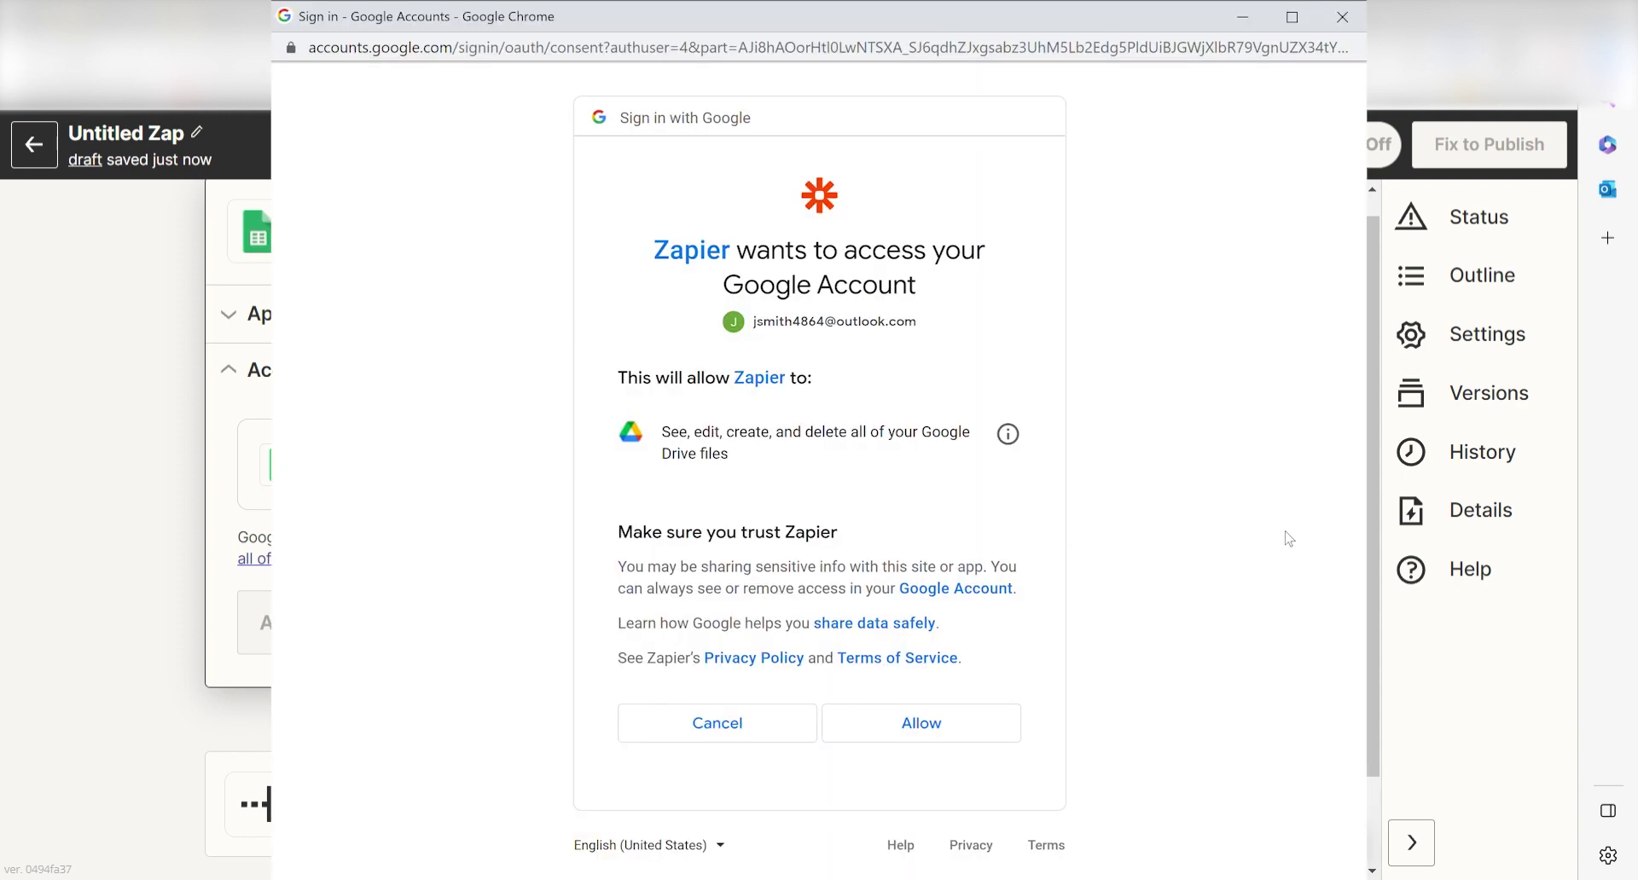
click(960, 719)
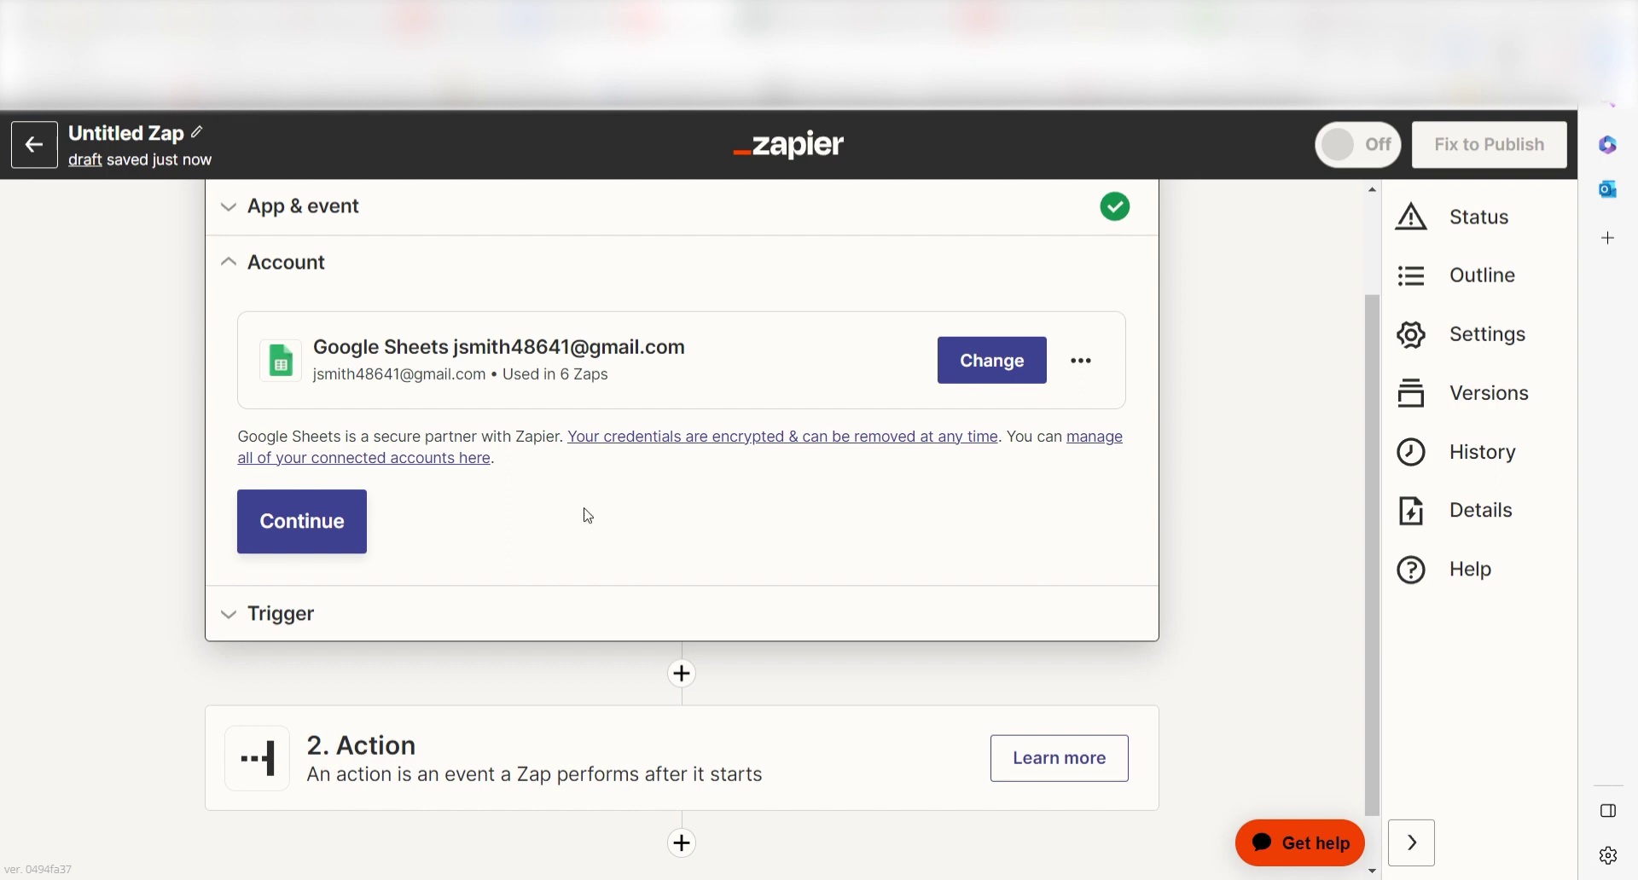
Point the trigger at Sheet1 of the Zapier Prompt Questions spreadsheet
click(299, 529)
click(923, 755)
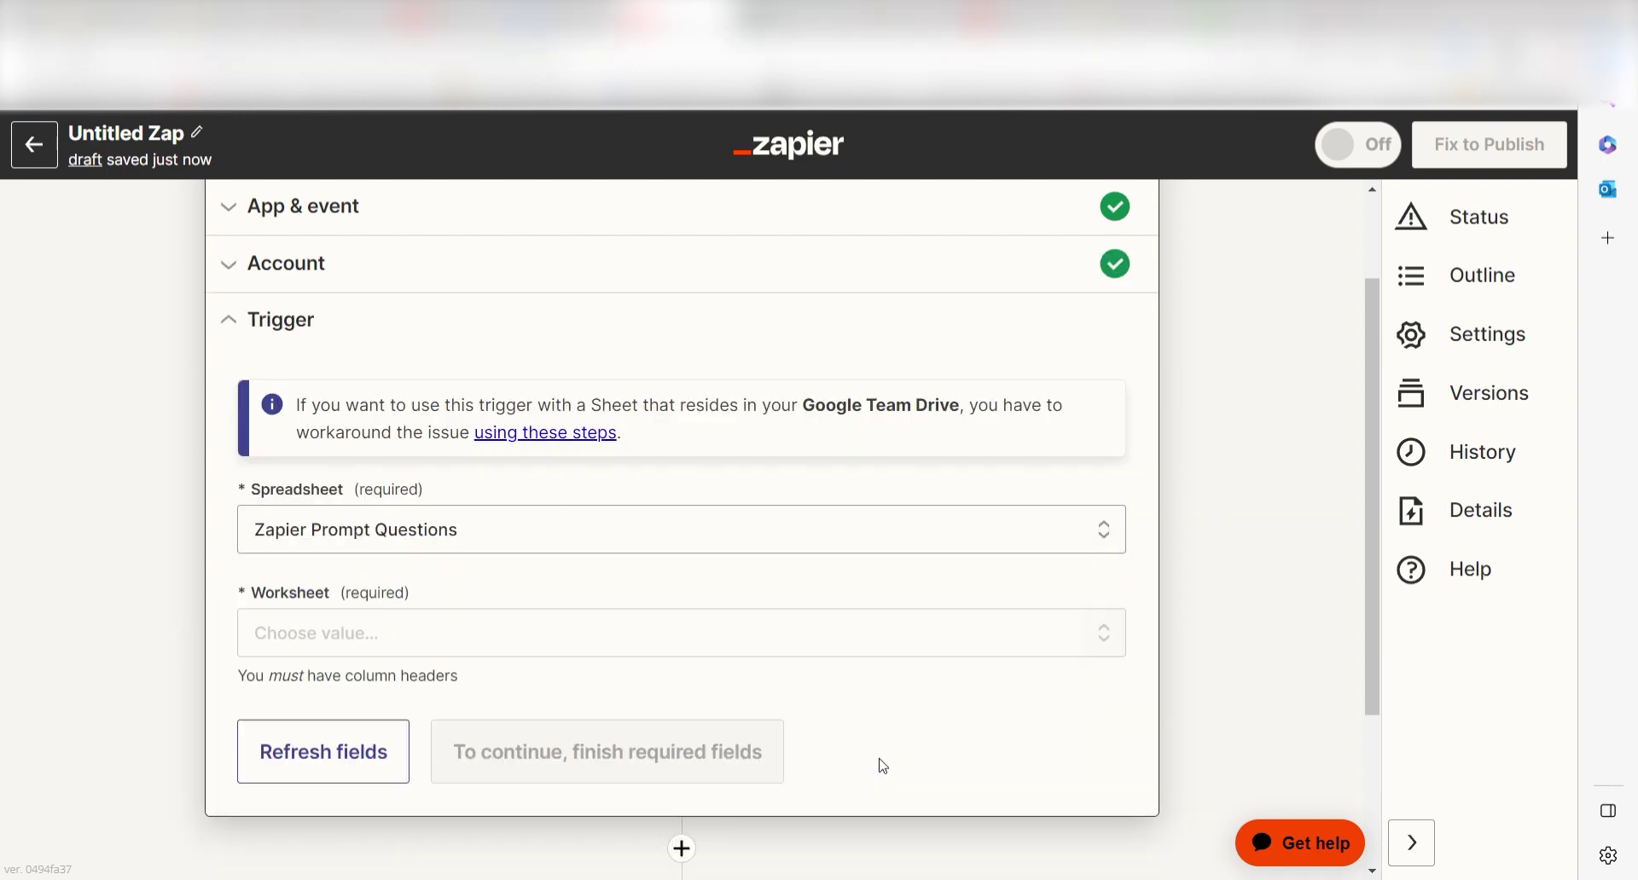
click(1082, 640)
click(768, 845)
scroll(774, 664, down, 1)
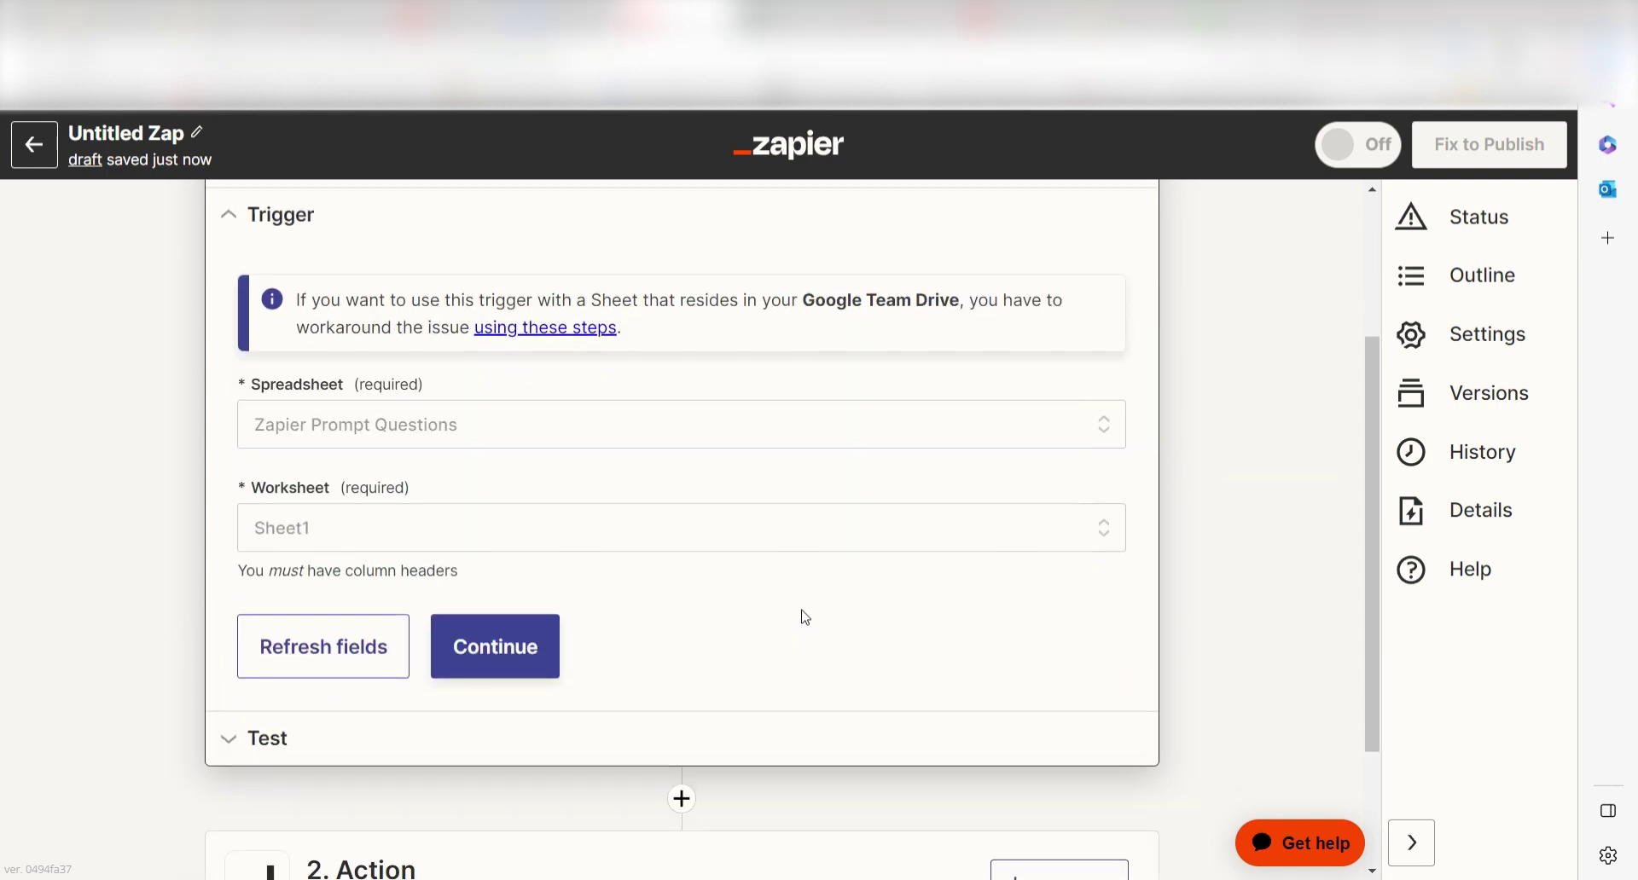
Test the trigger to pull a sample row from the sheet
click(541, 647)
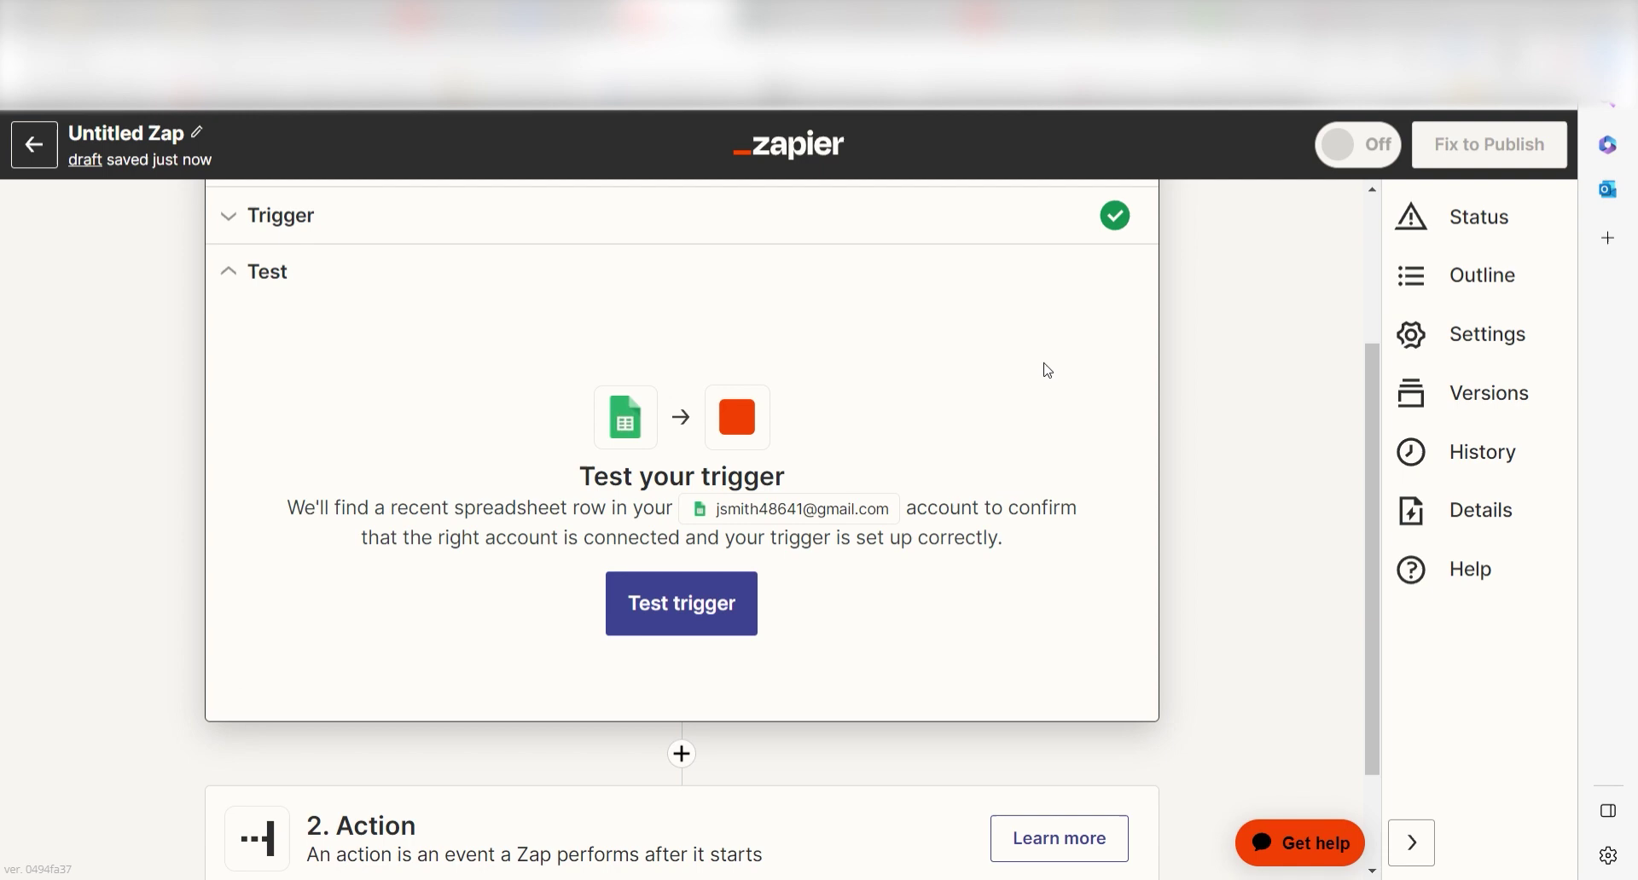
click(701, 607)
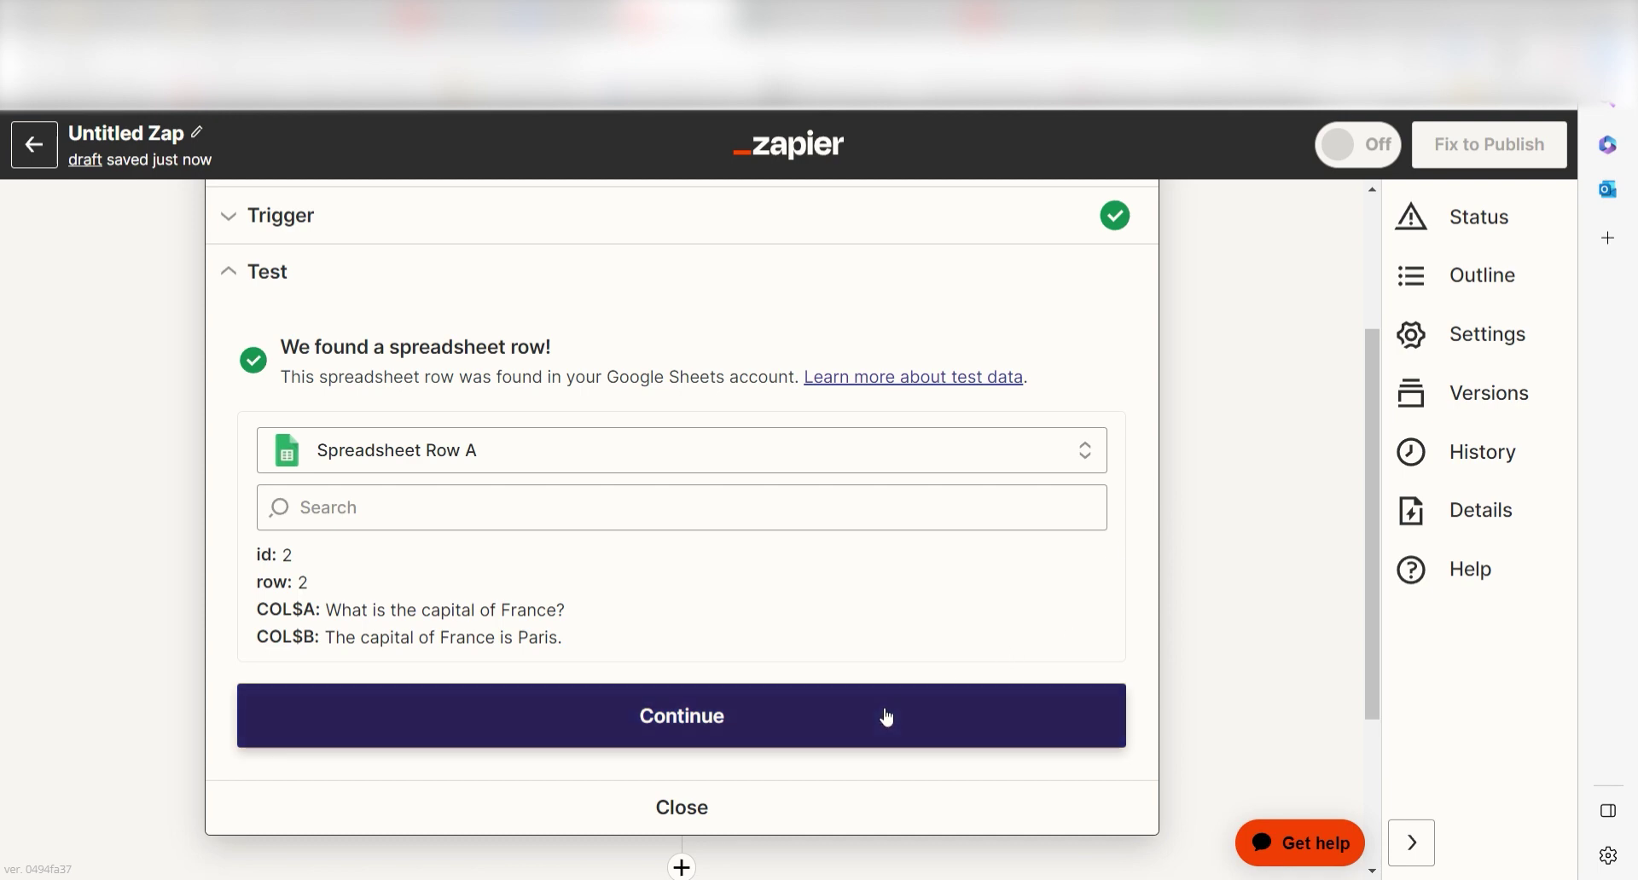
click(884, 716)
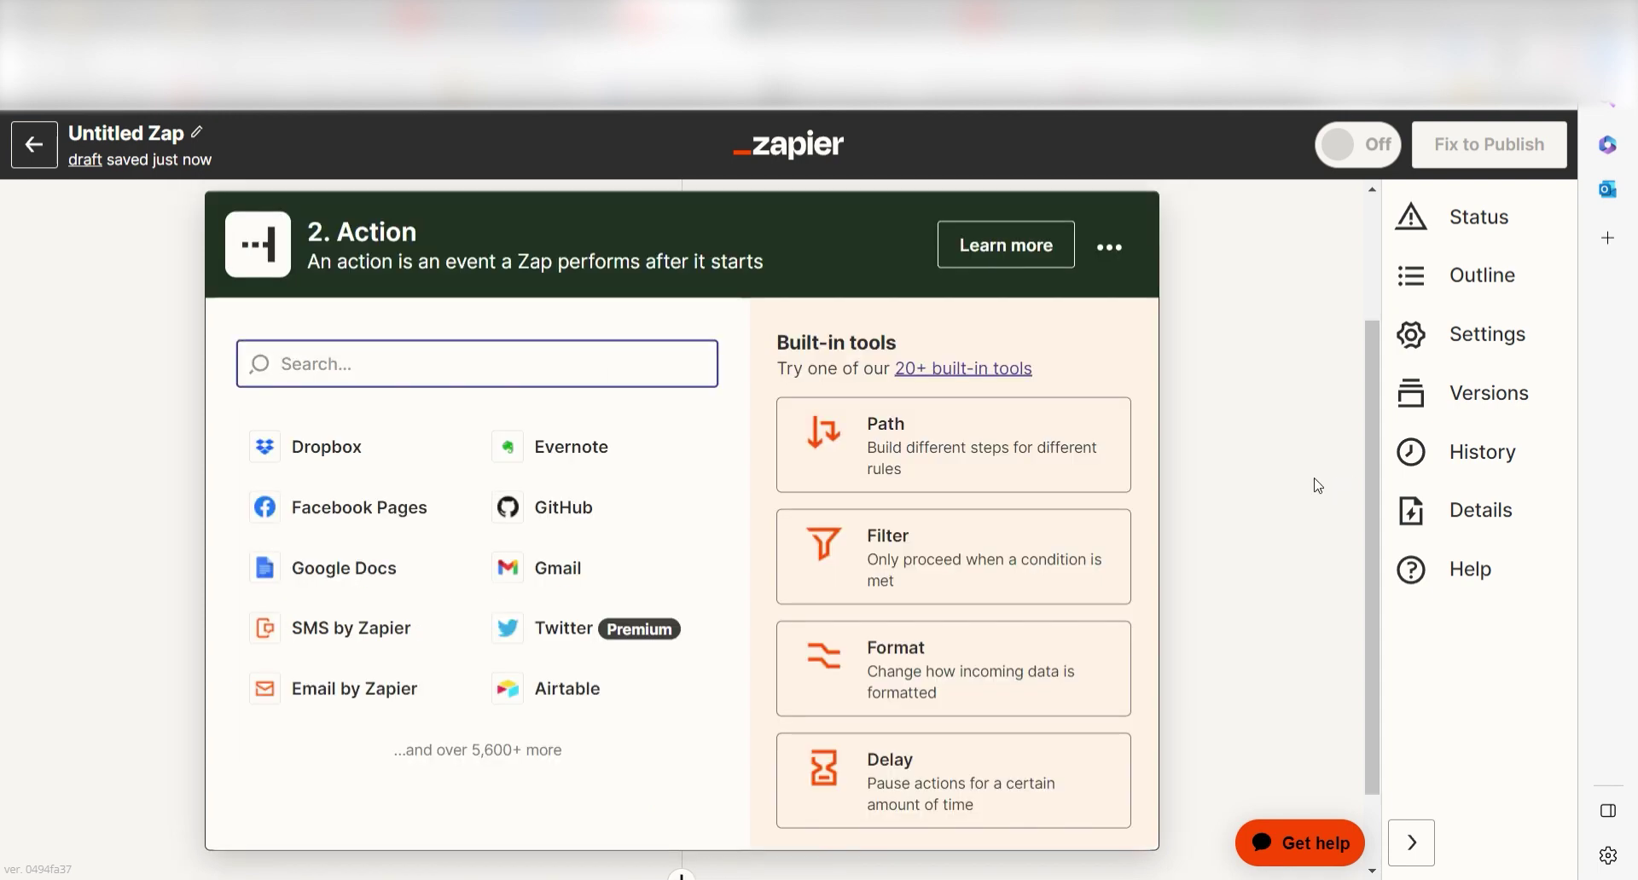
Set the action step to OpenAI with the Send Prompt event
text(opena)
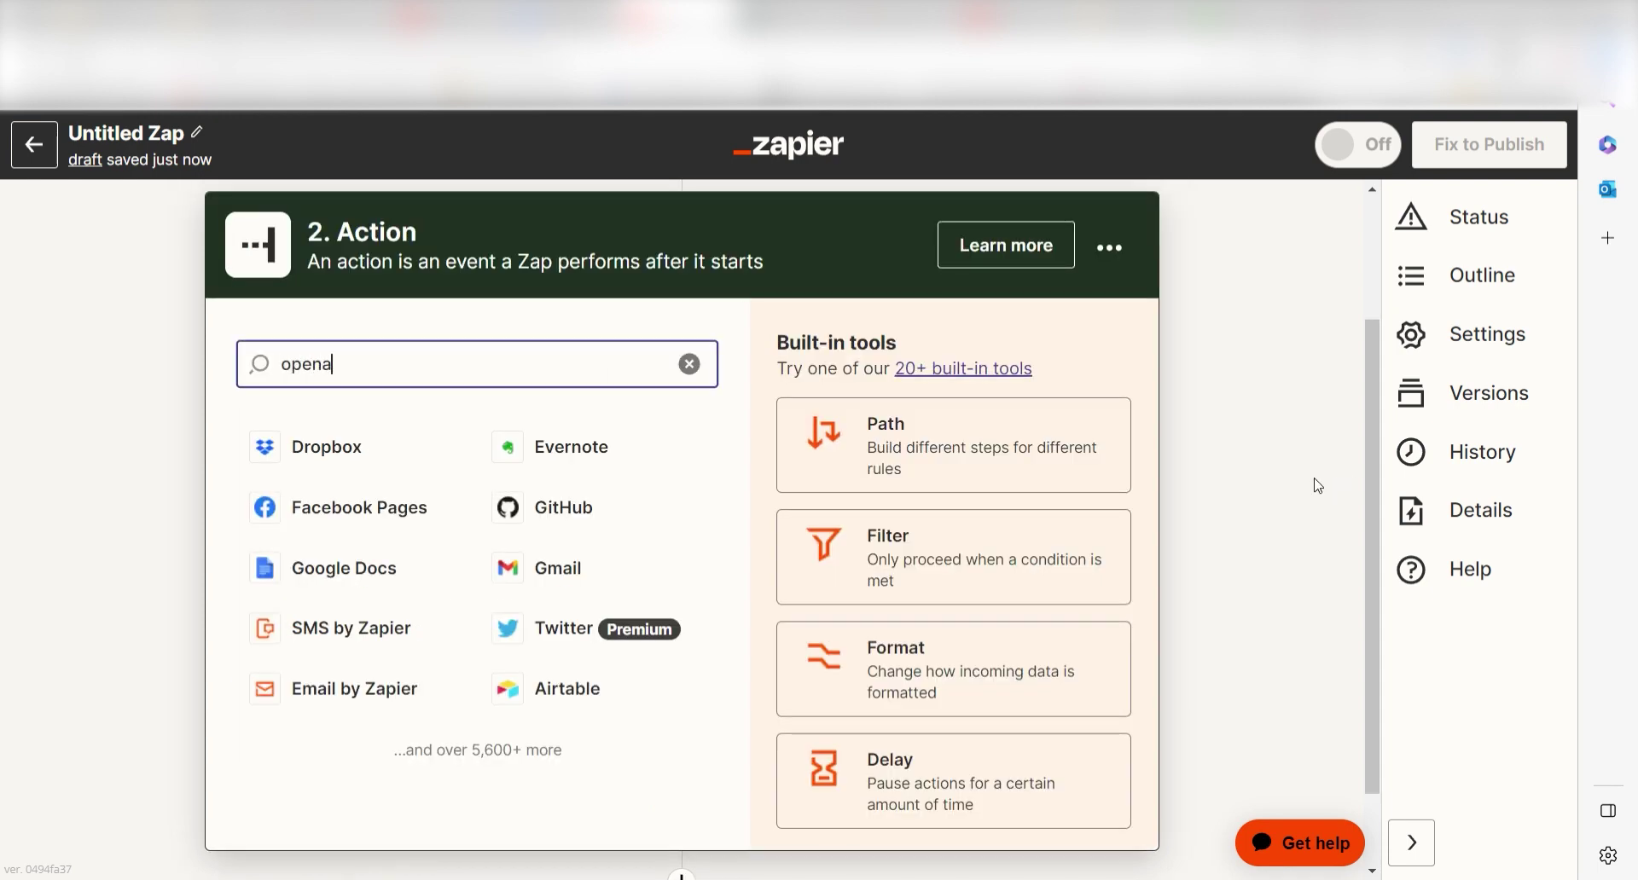
text(i)
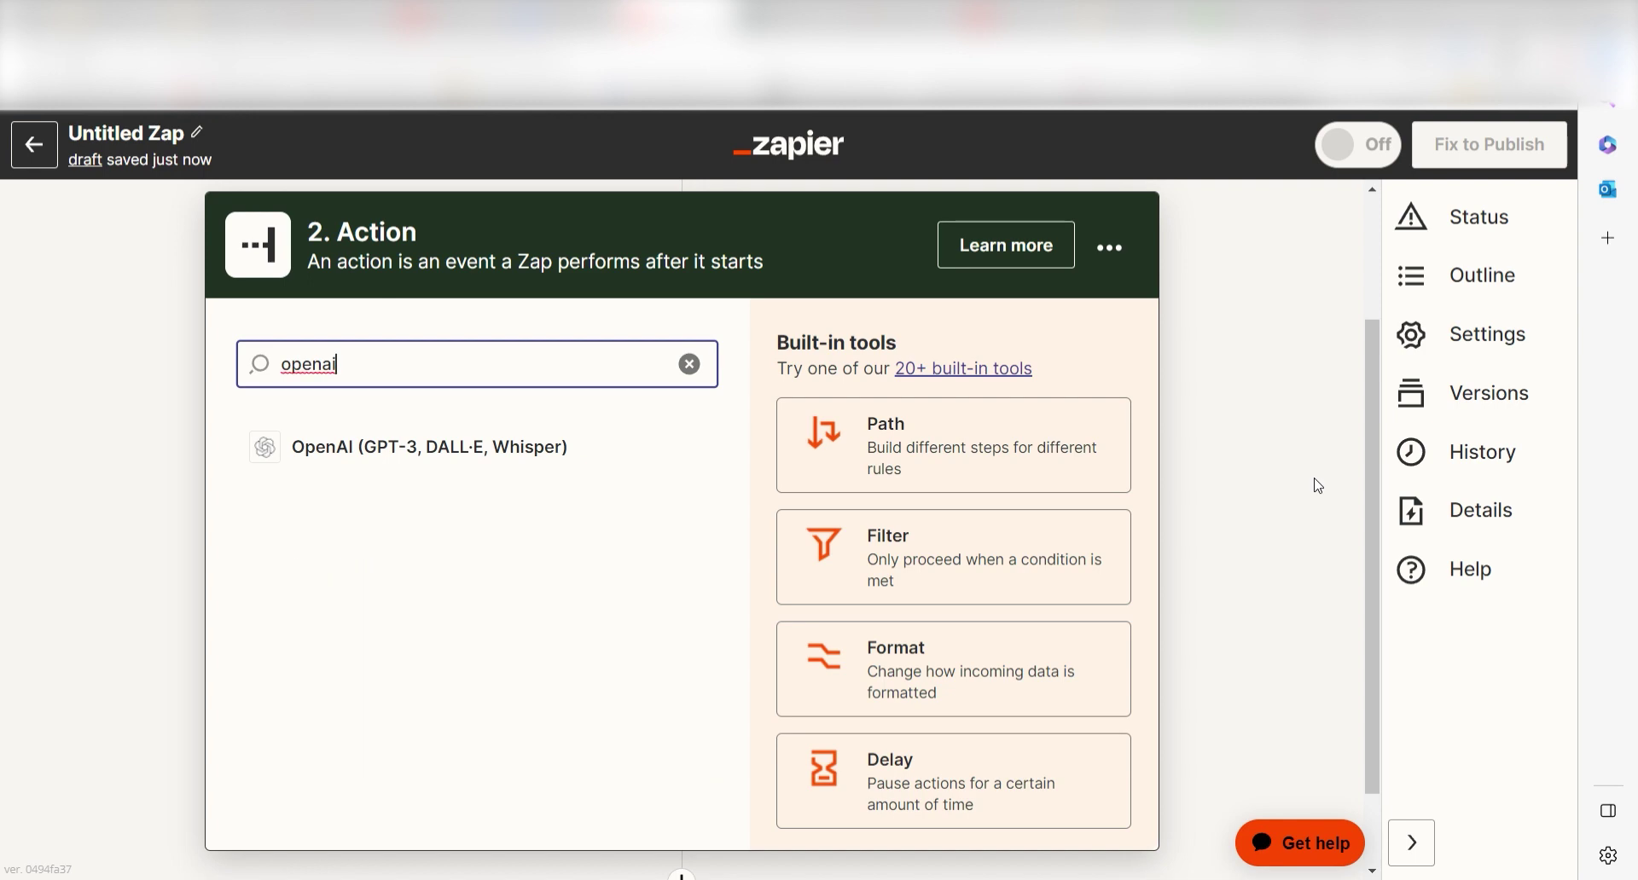
click(575, 439)
click(853, 580)
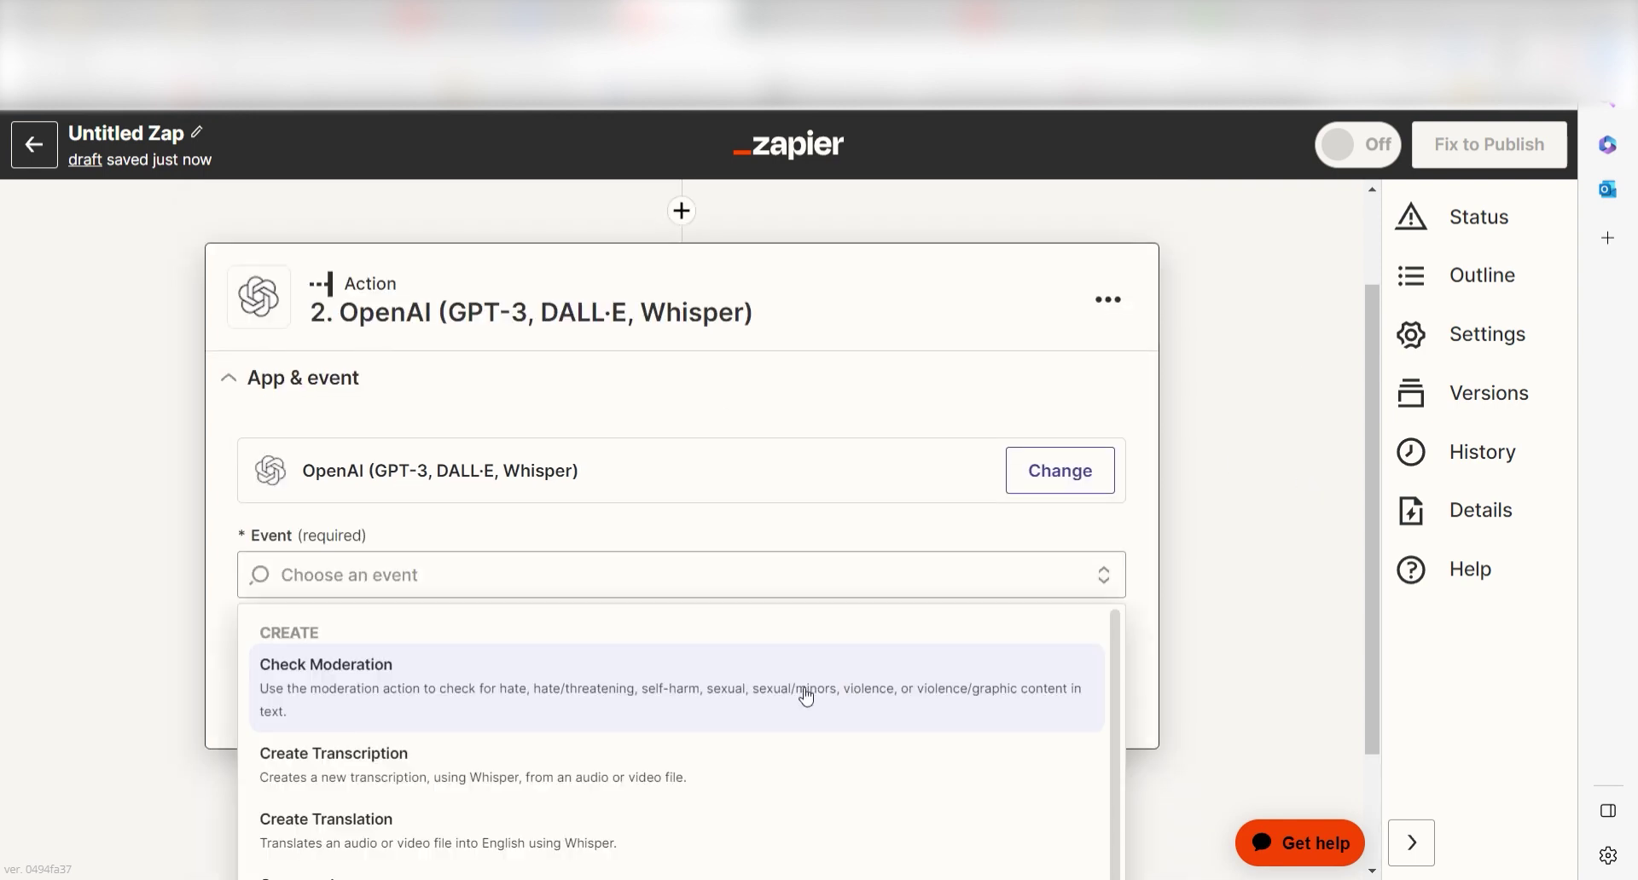
scroll(804, 693, down, 3)
click(768, 818)
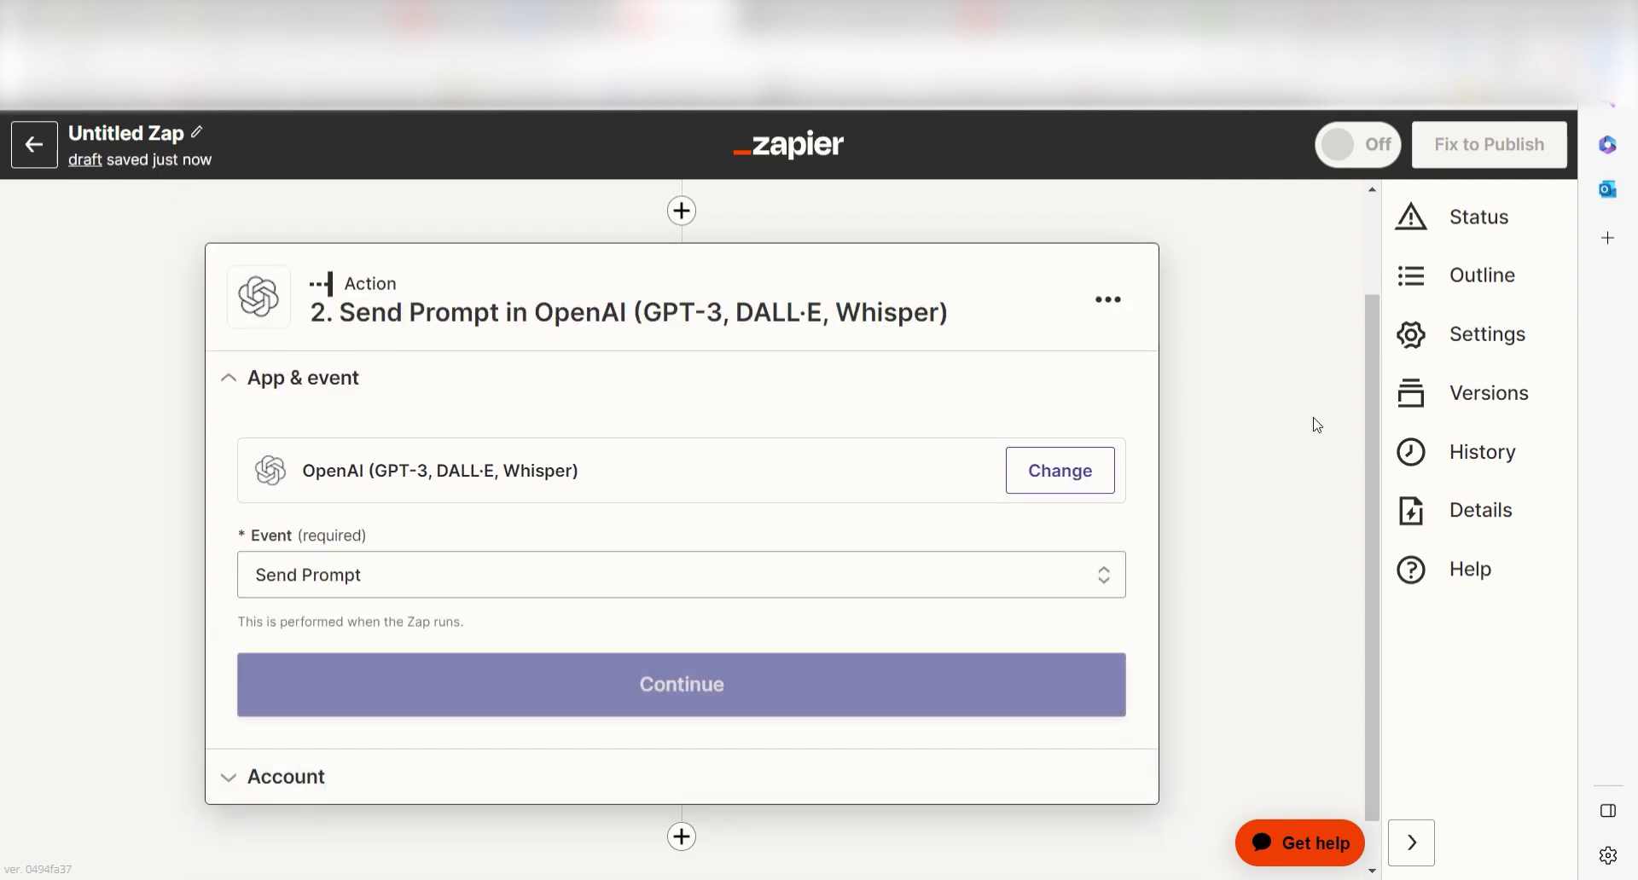
click(1057, 672)
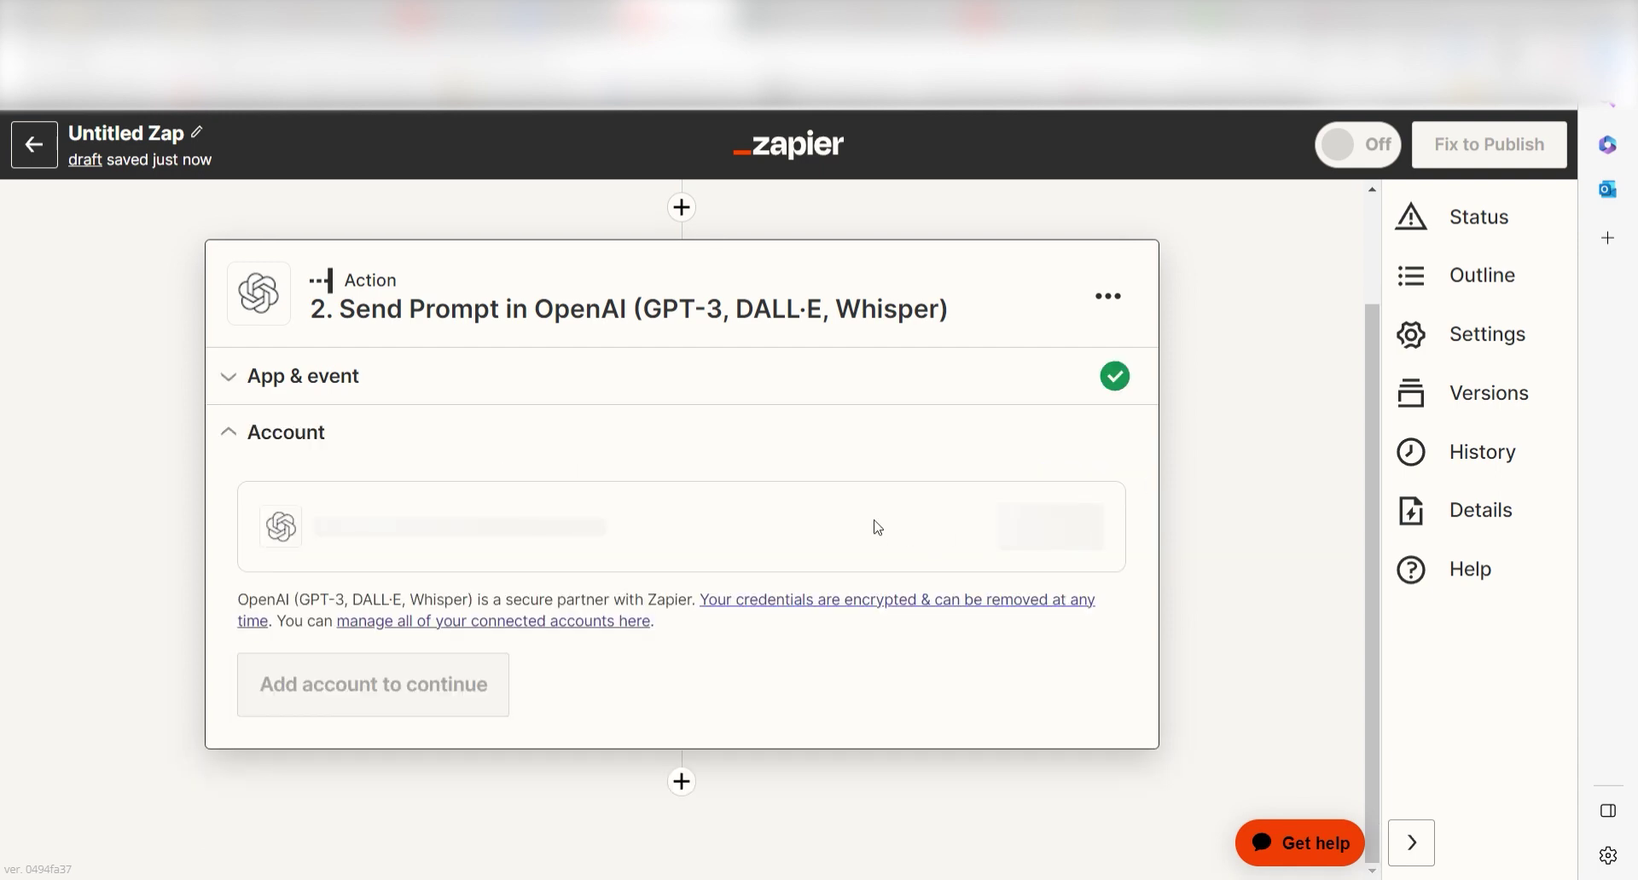
click(586, 380)
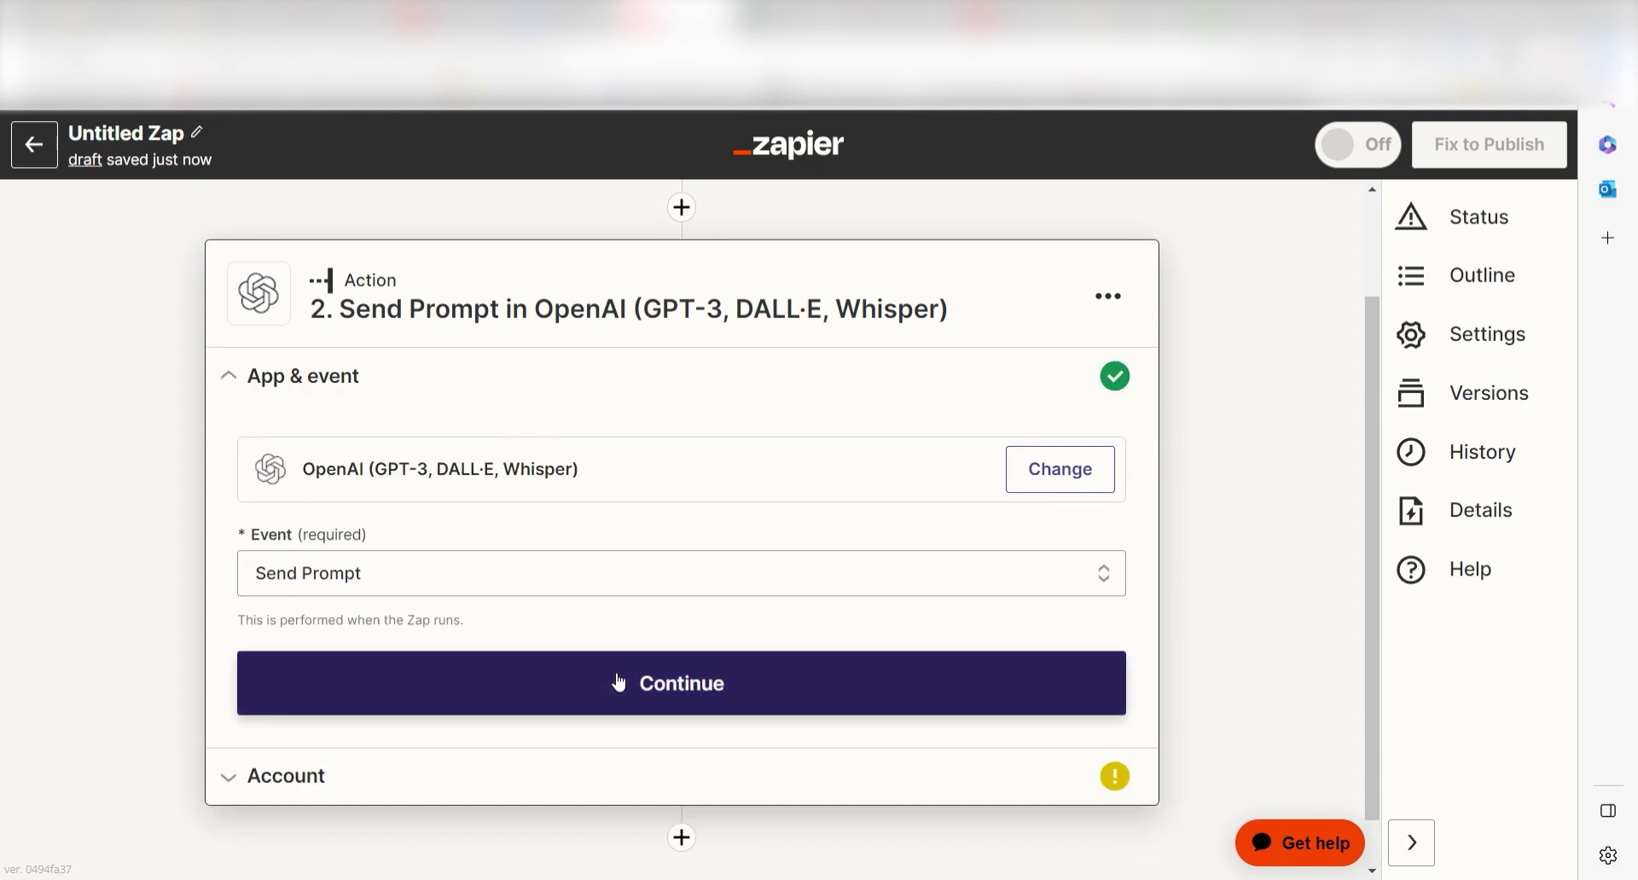
Generate a new secret API key on OpenAI Platform and copy it
click(523, 683)
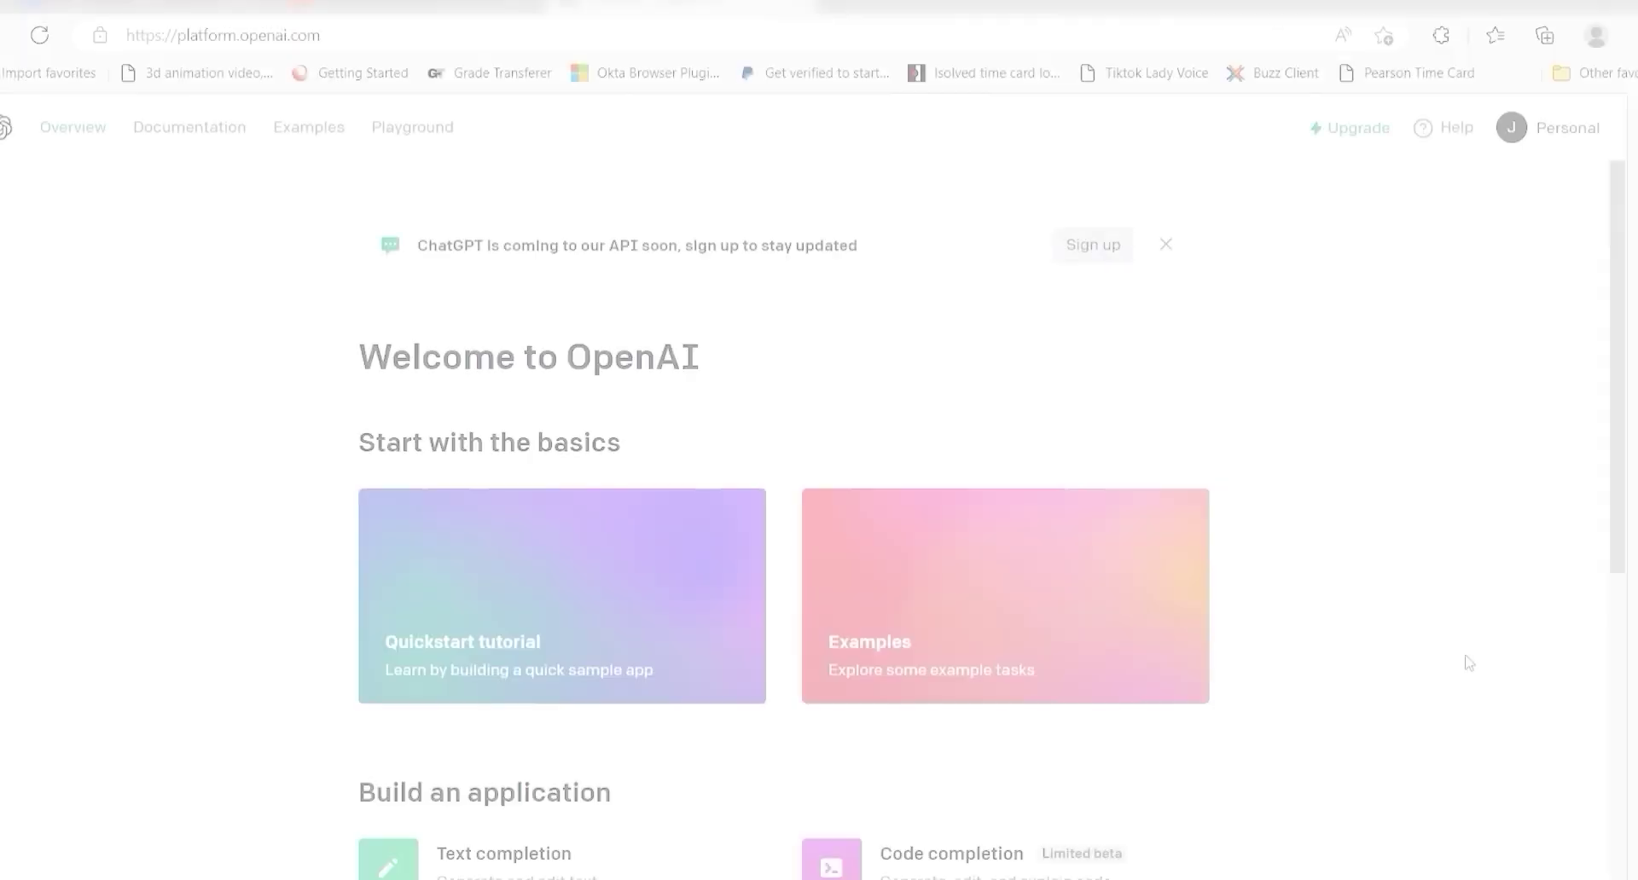
click(1568, 128)
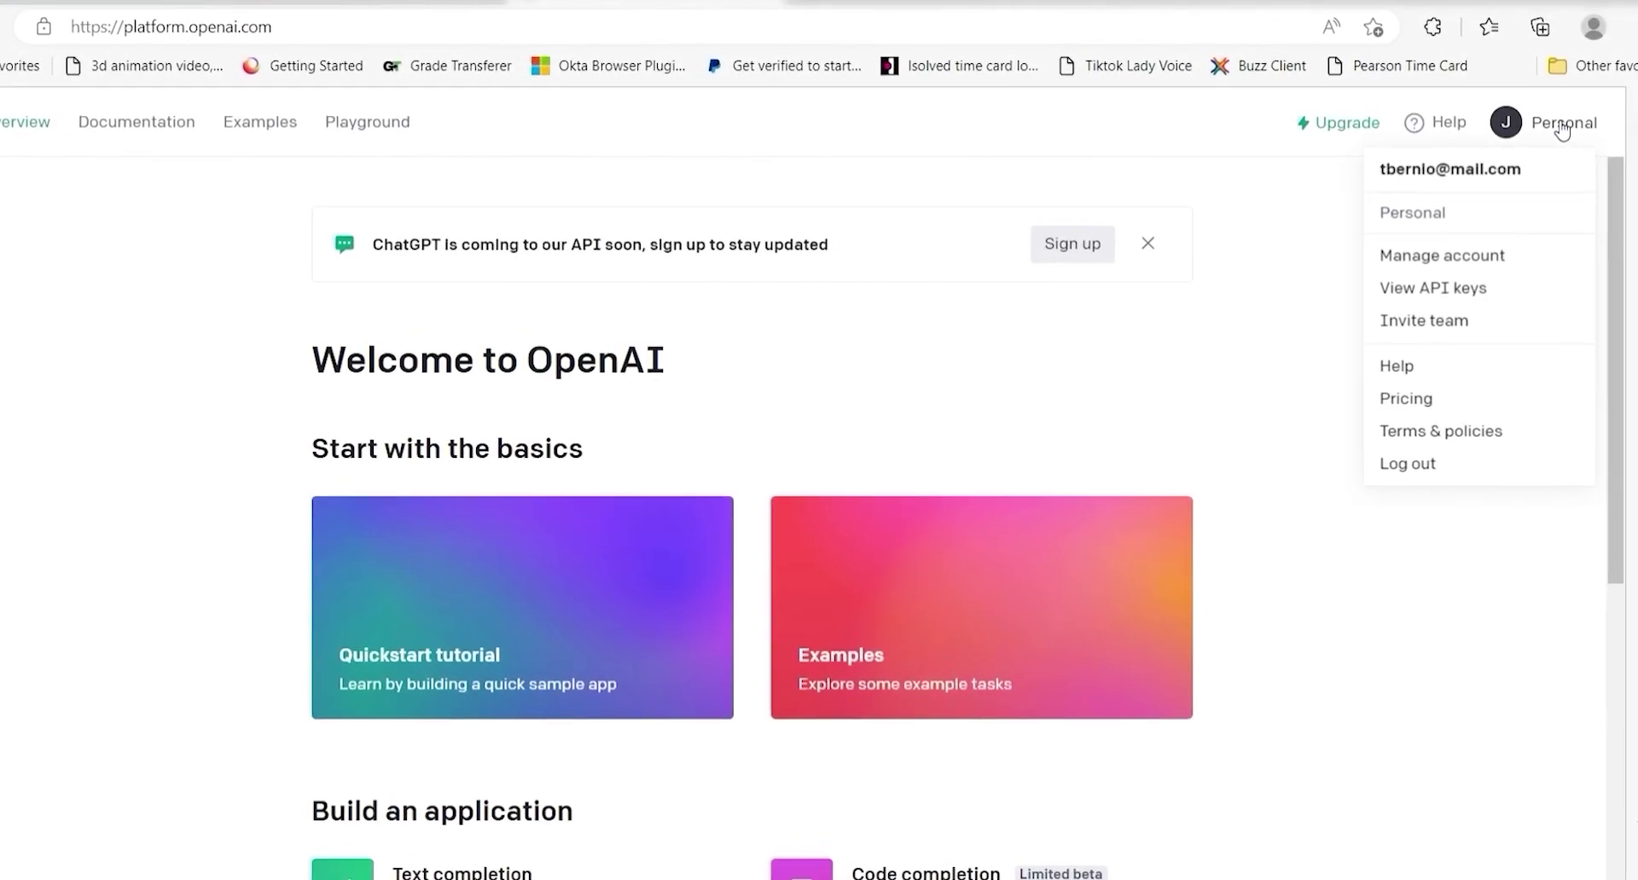
click(1190, 309)
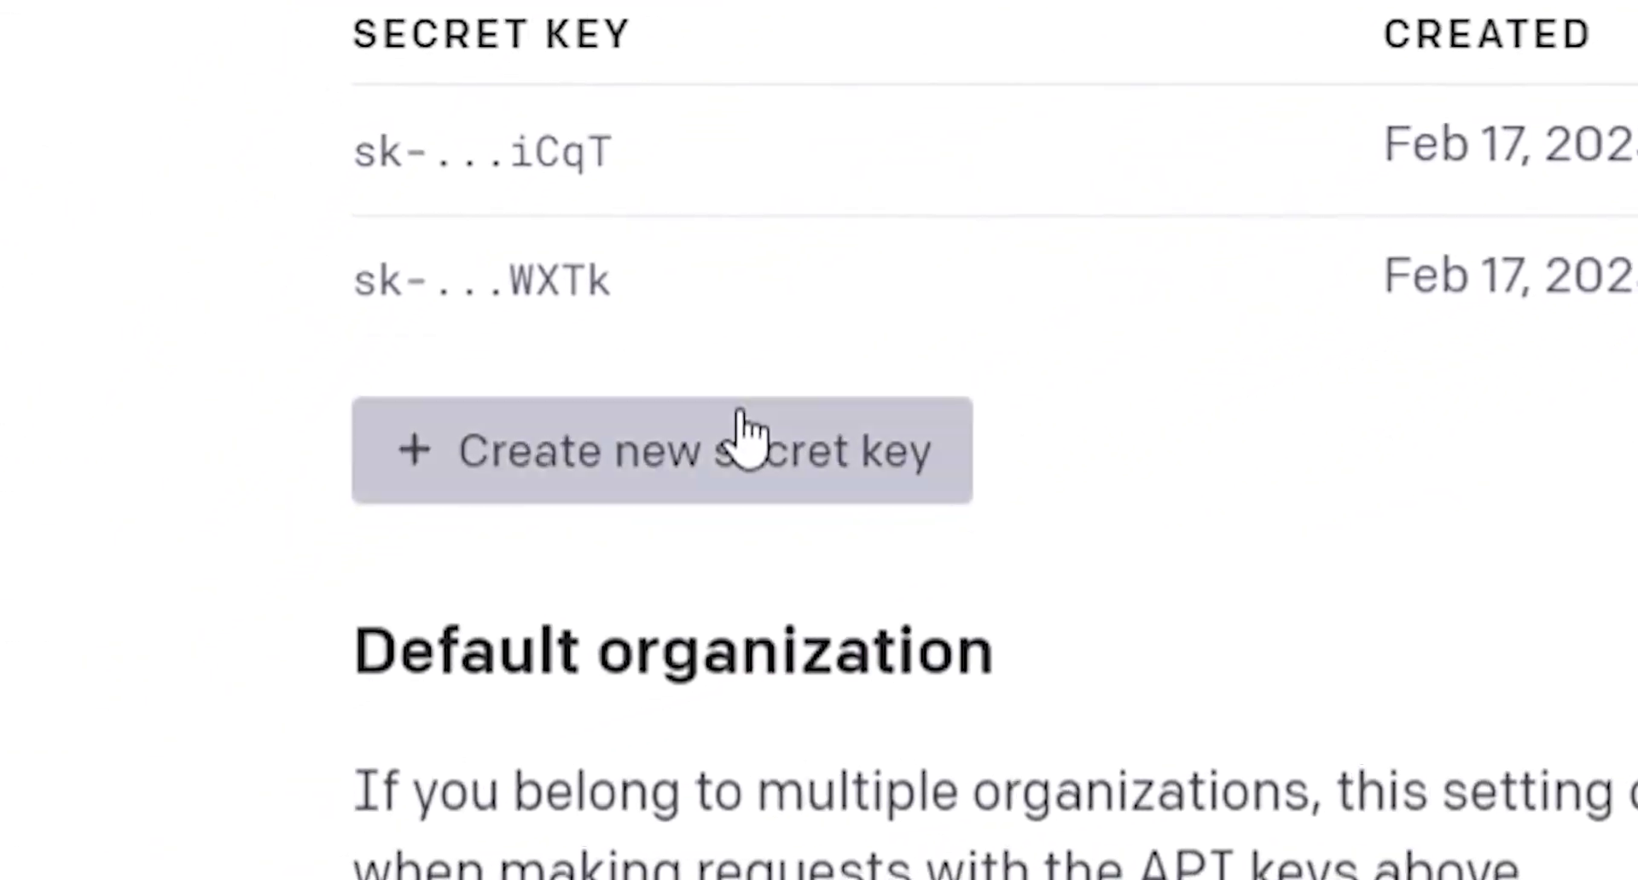
click(744, 433)
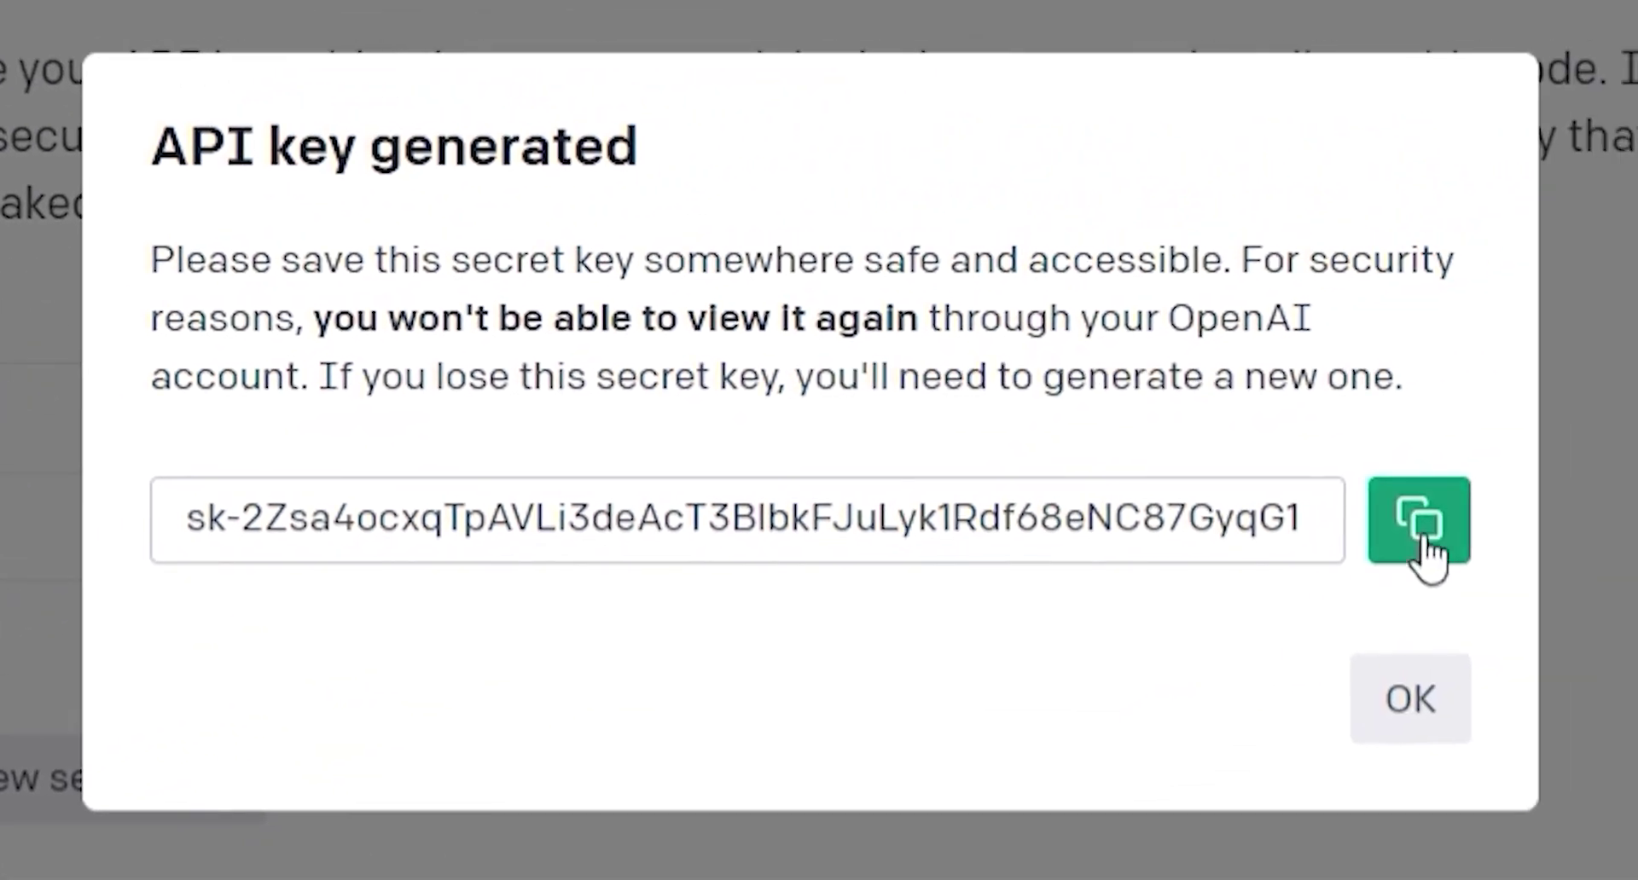
click(1433, 533)
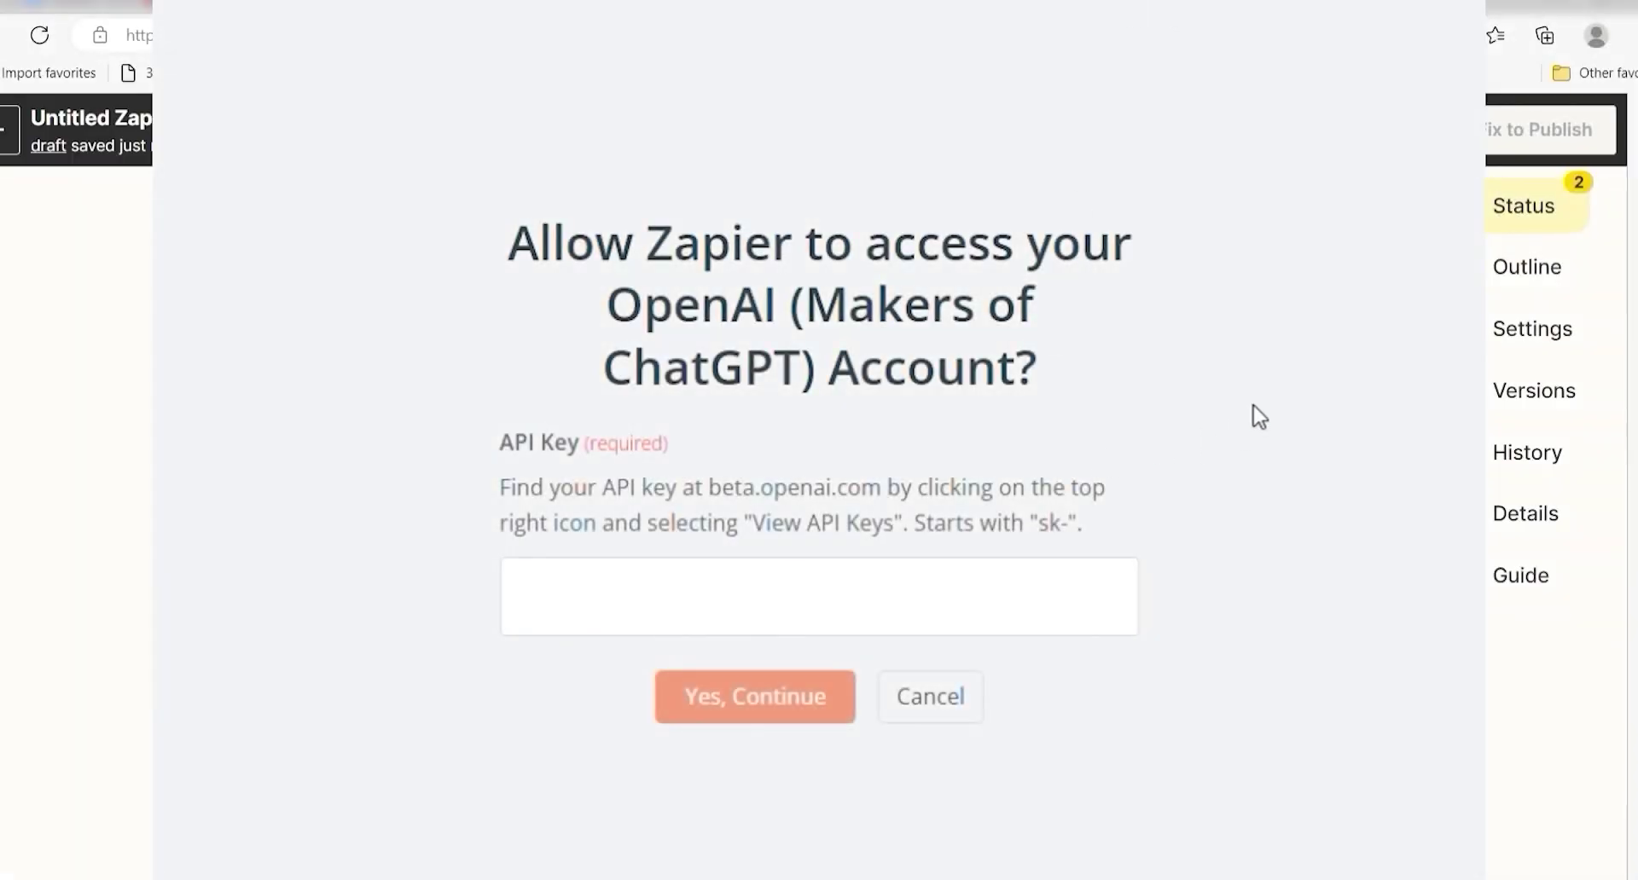
Connect the OpenAI account in Zapier using the copied API key
click(955, 607)
key(ctrl+v)
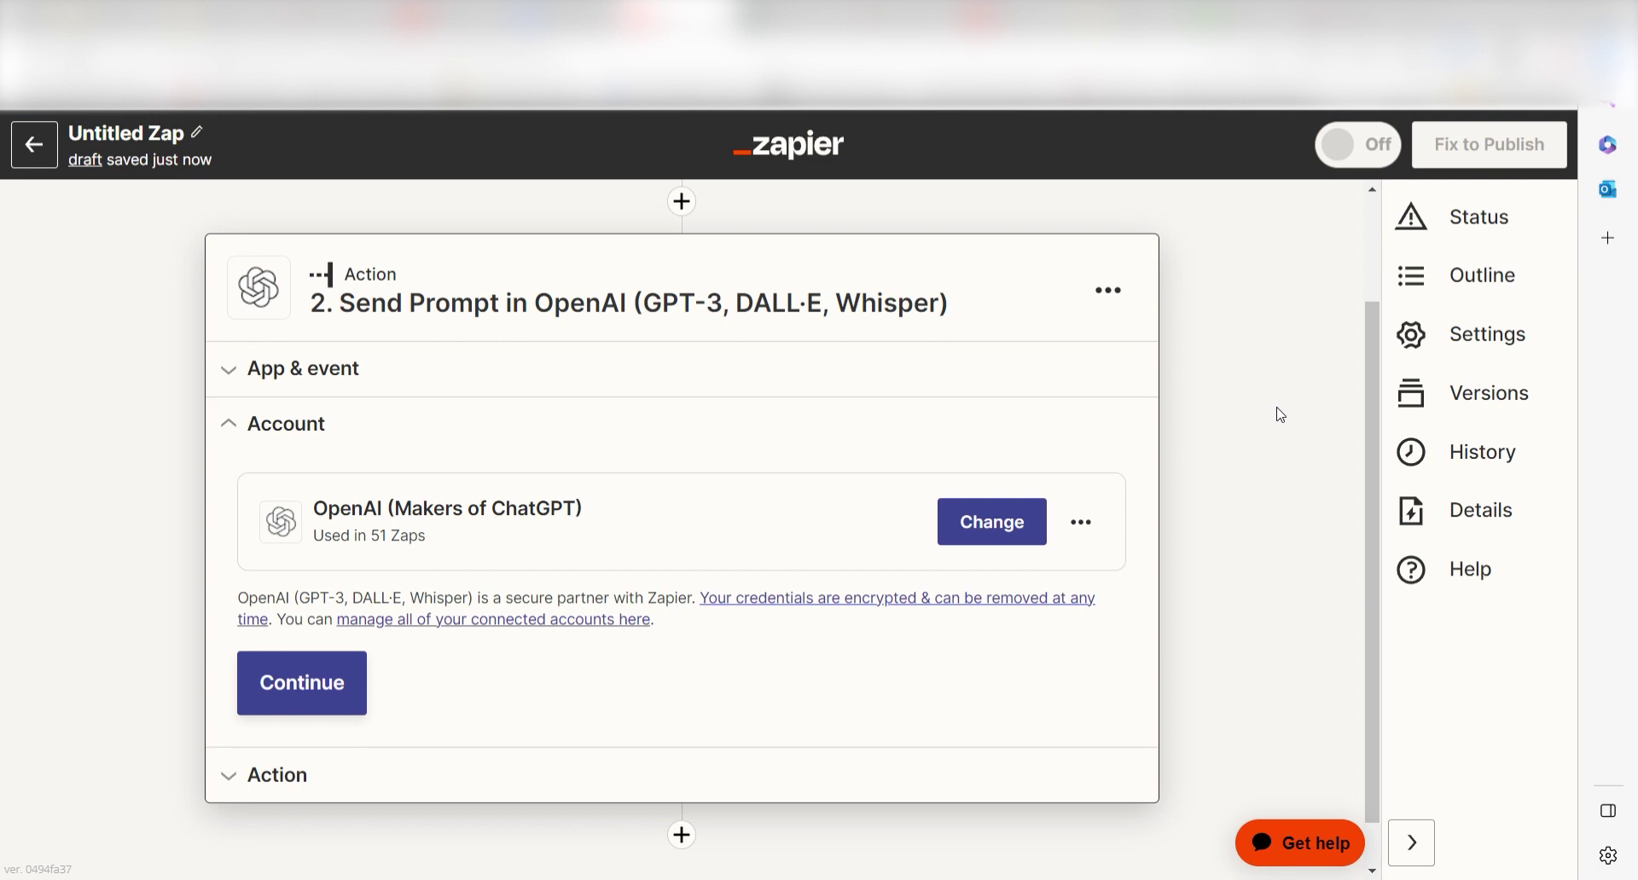
click(325, 681)
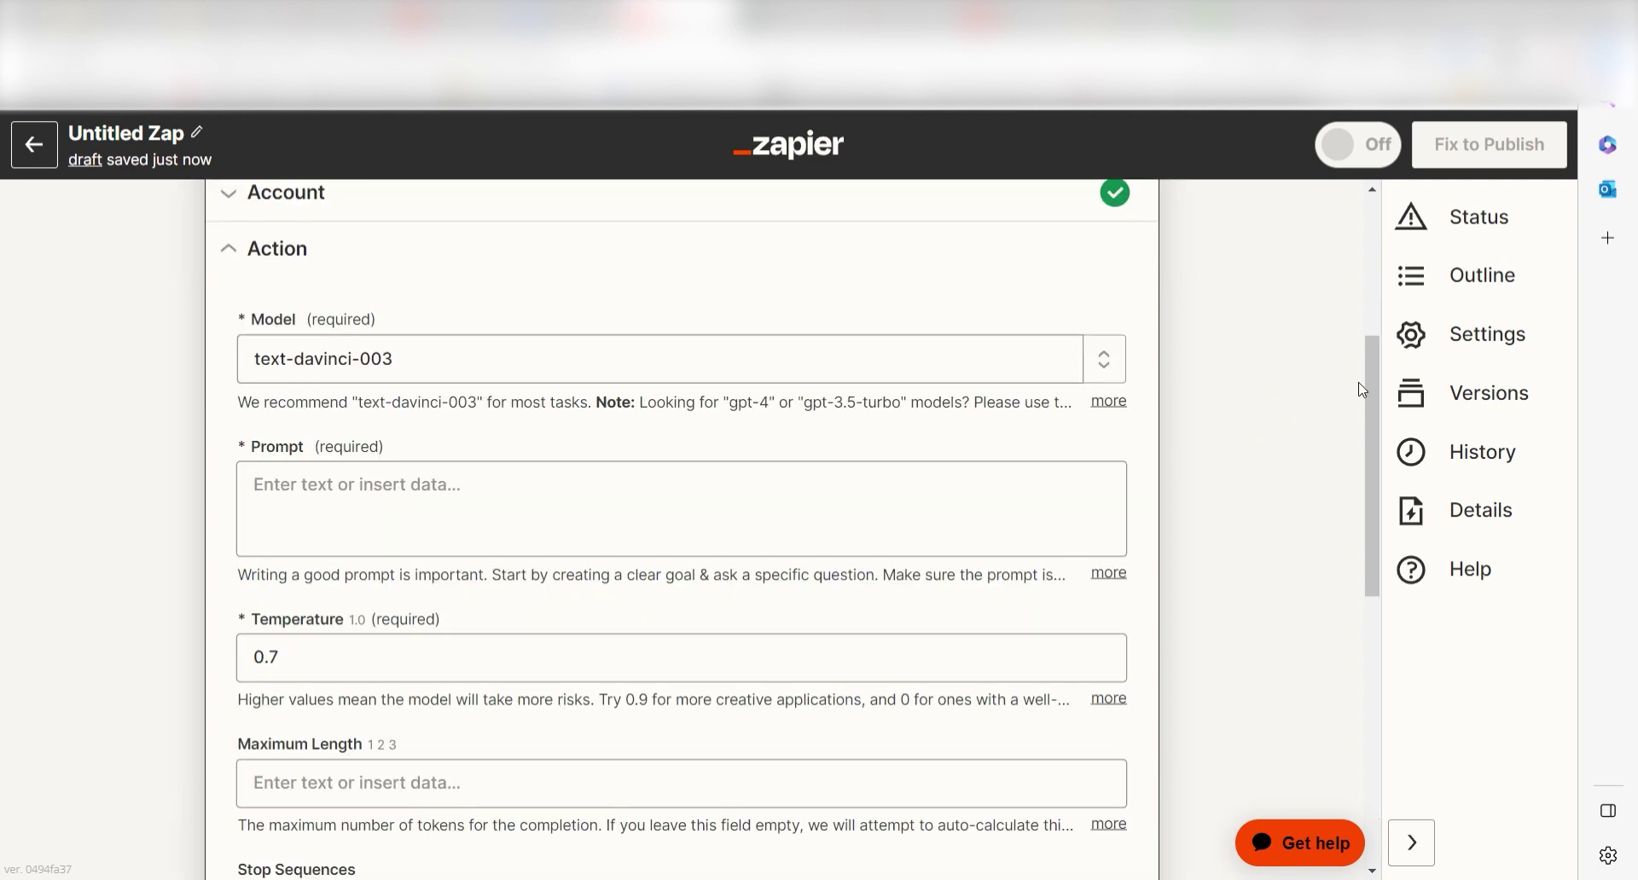
Write the prompt 'please answer the following question.' followed by the sheet's Question value
scroll(1362, 390, down, 1)
click(741, 409)
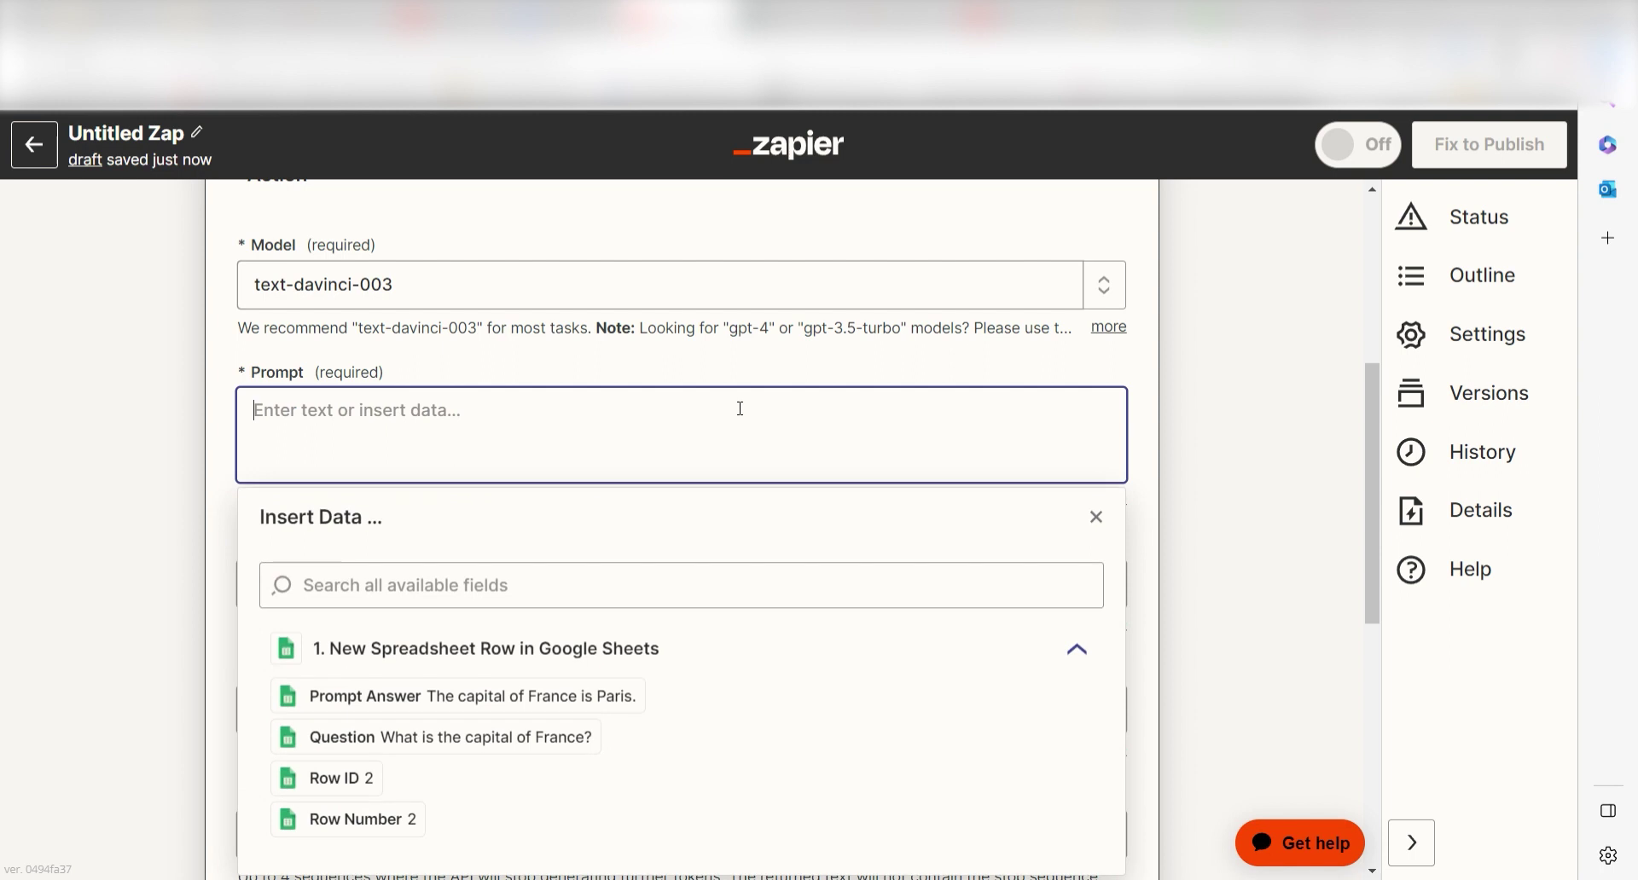
text(ple)
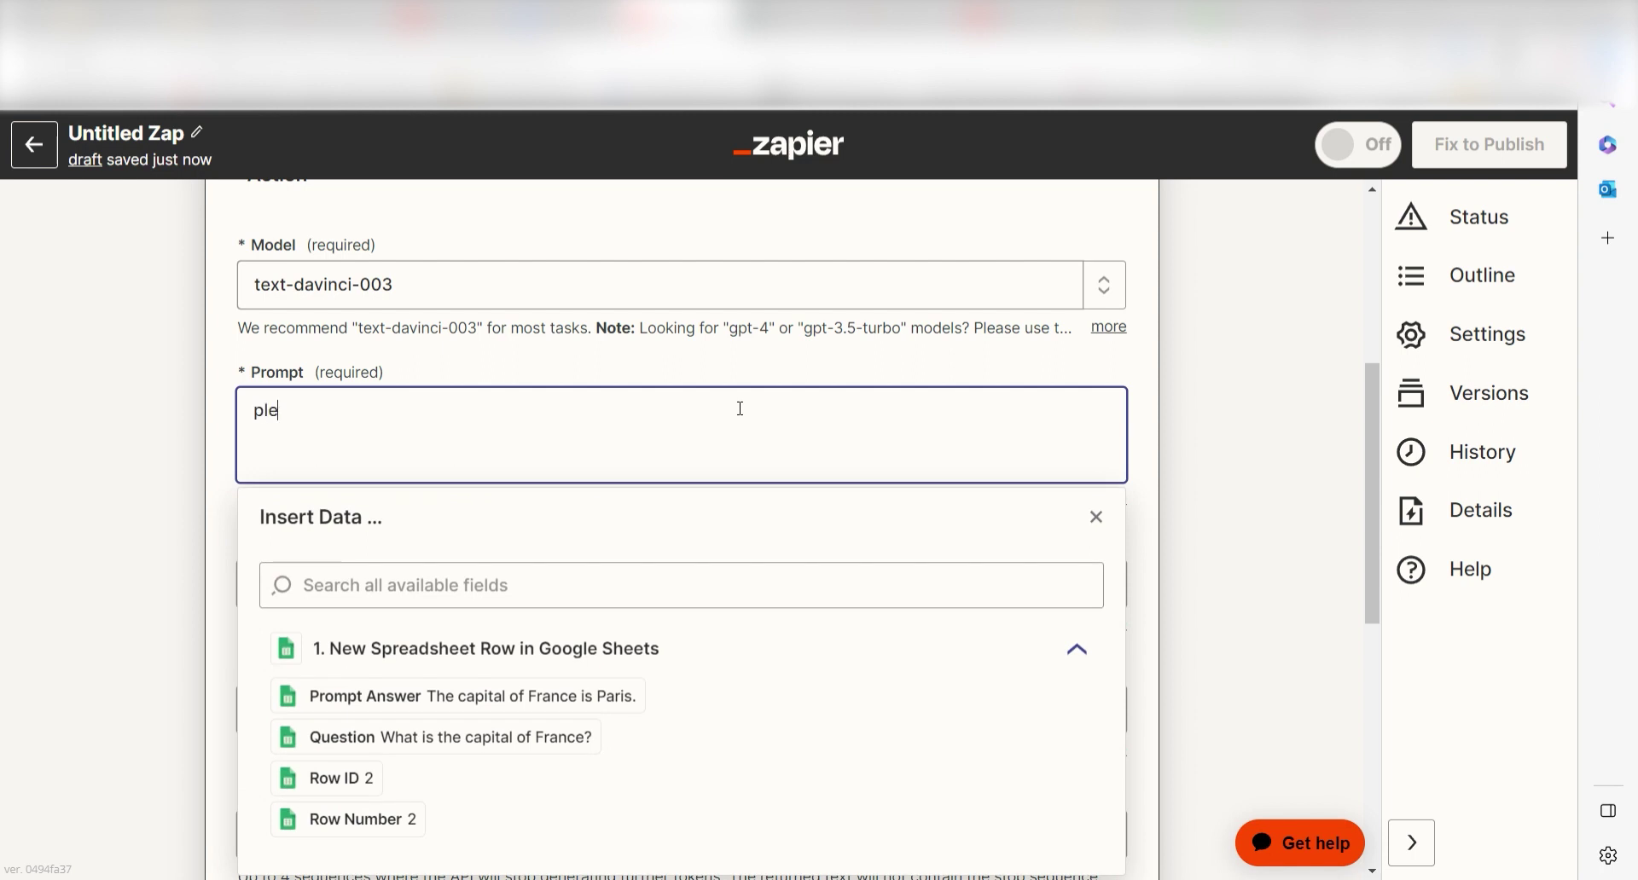
text(ase answer the following question)
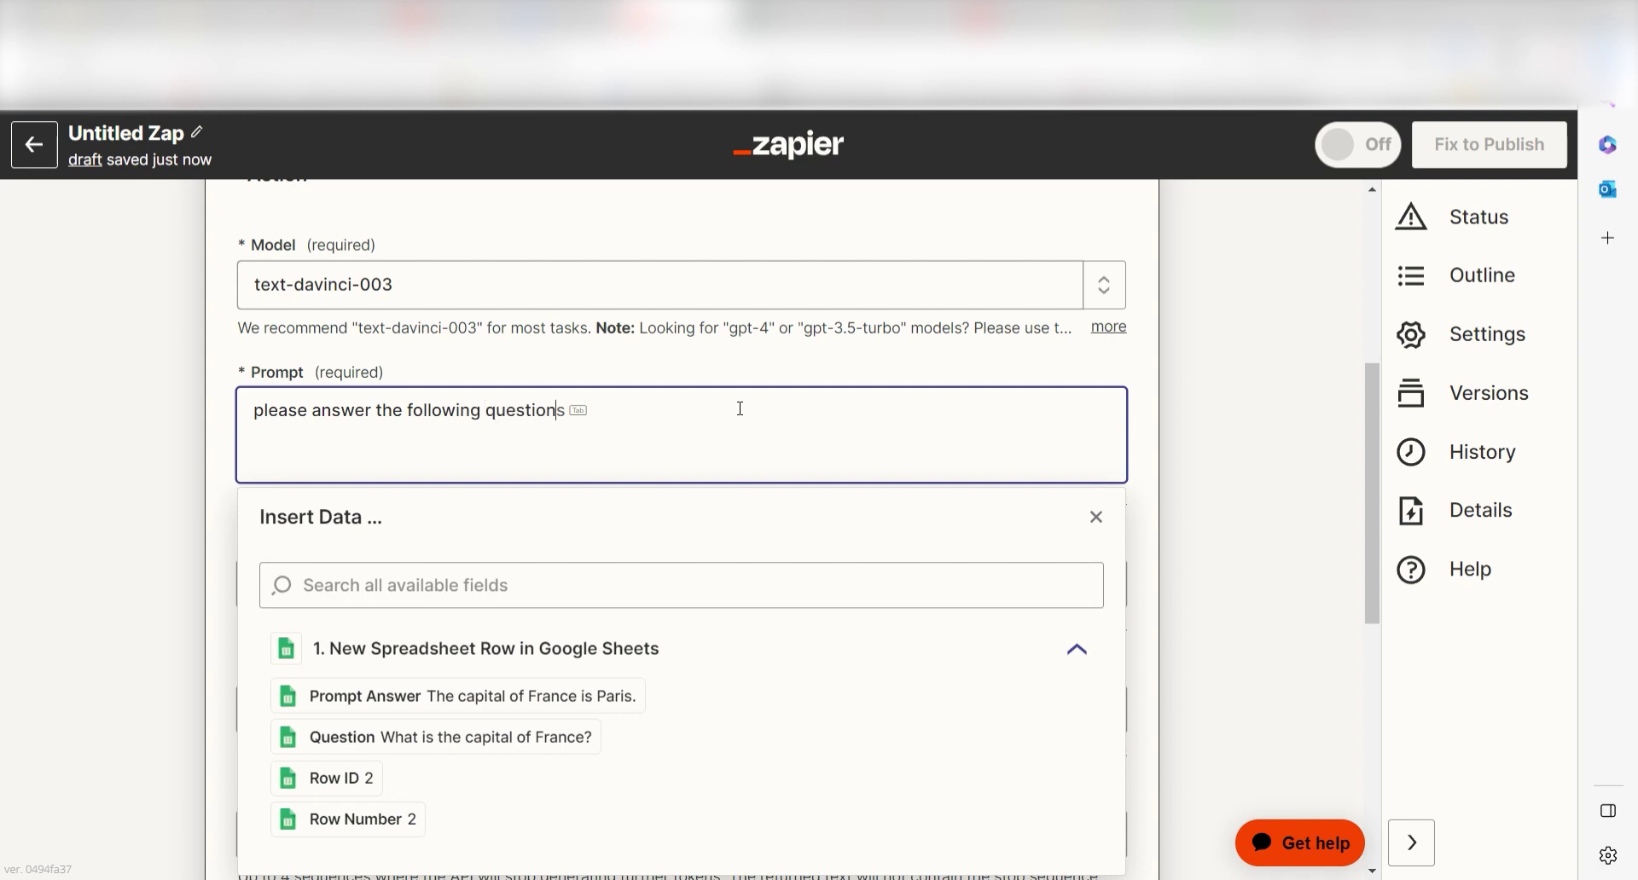
text(.)
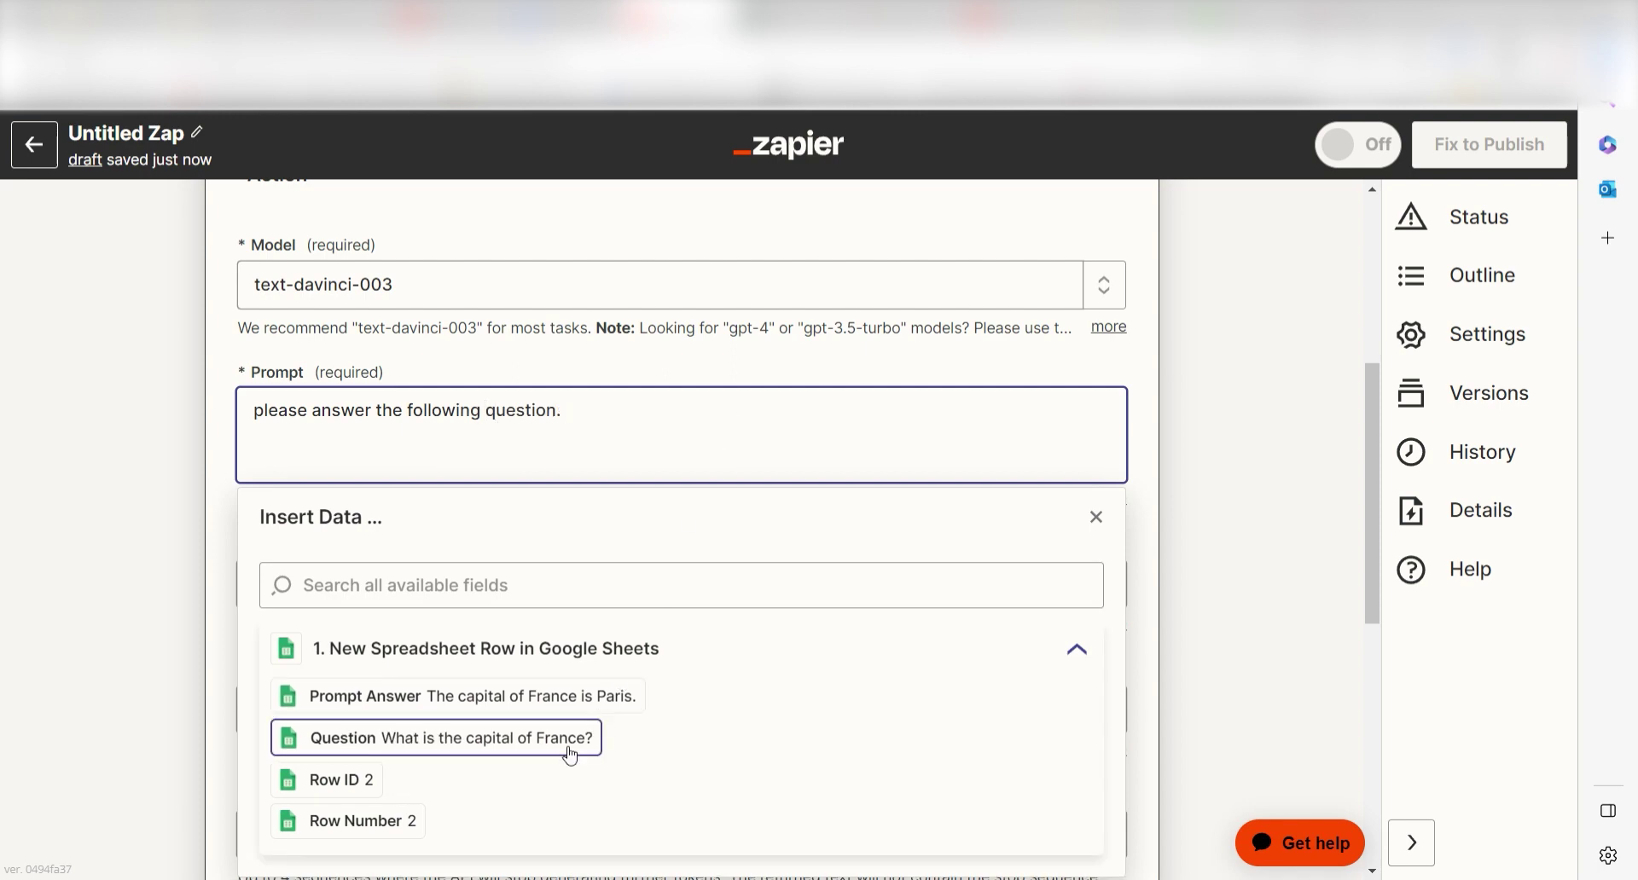
click(571, 756)
click(1233, 461)
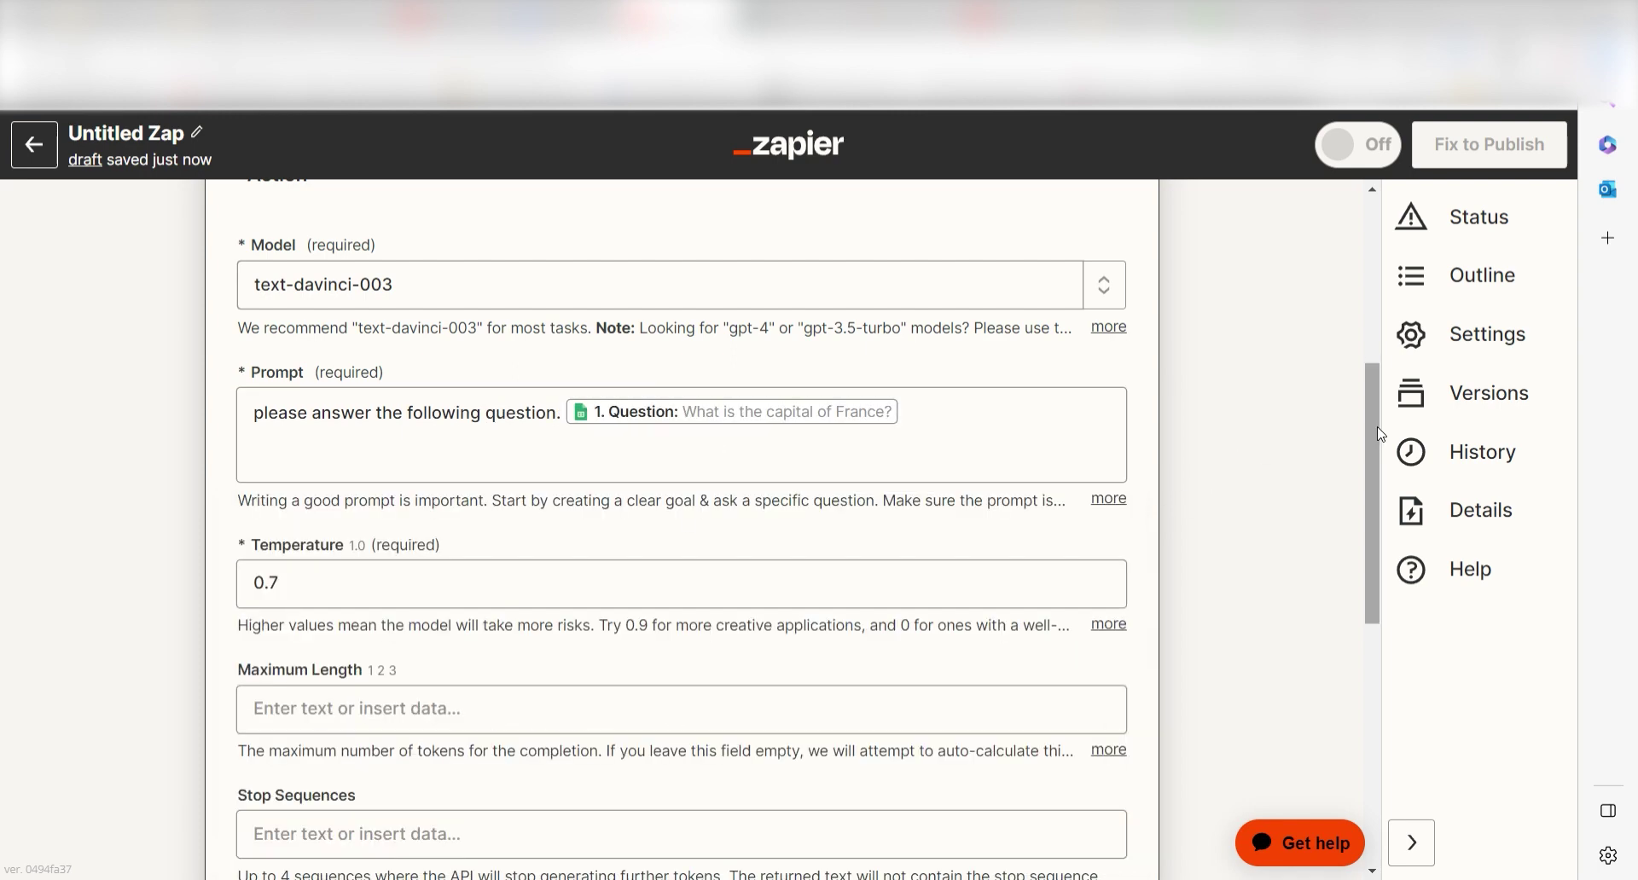
scroll(1373, 417, down, 7)
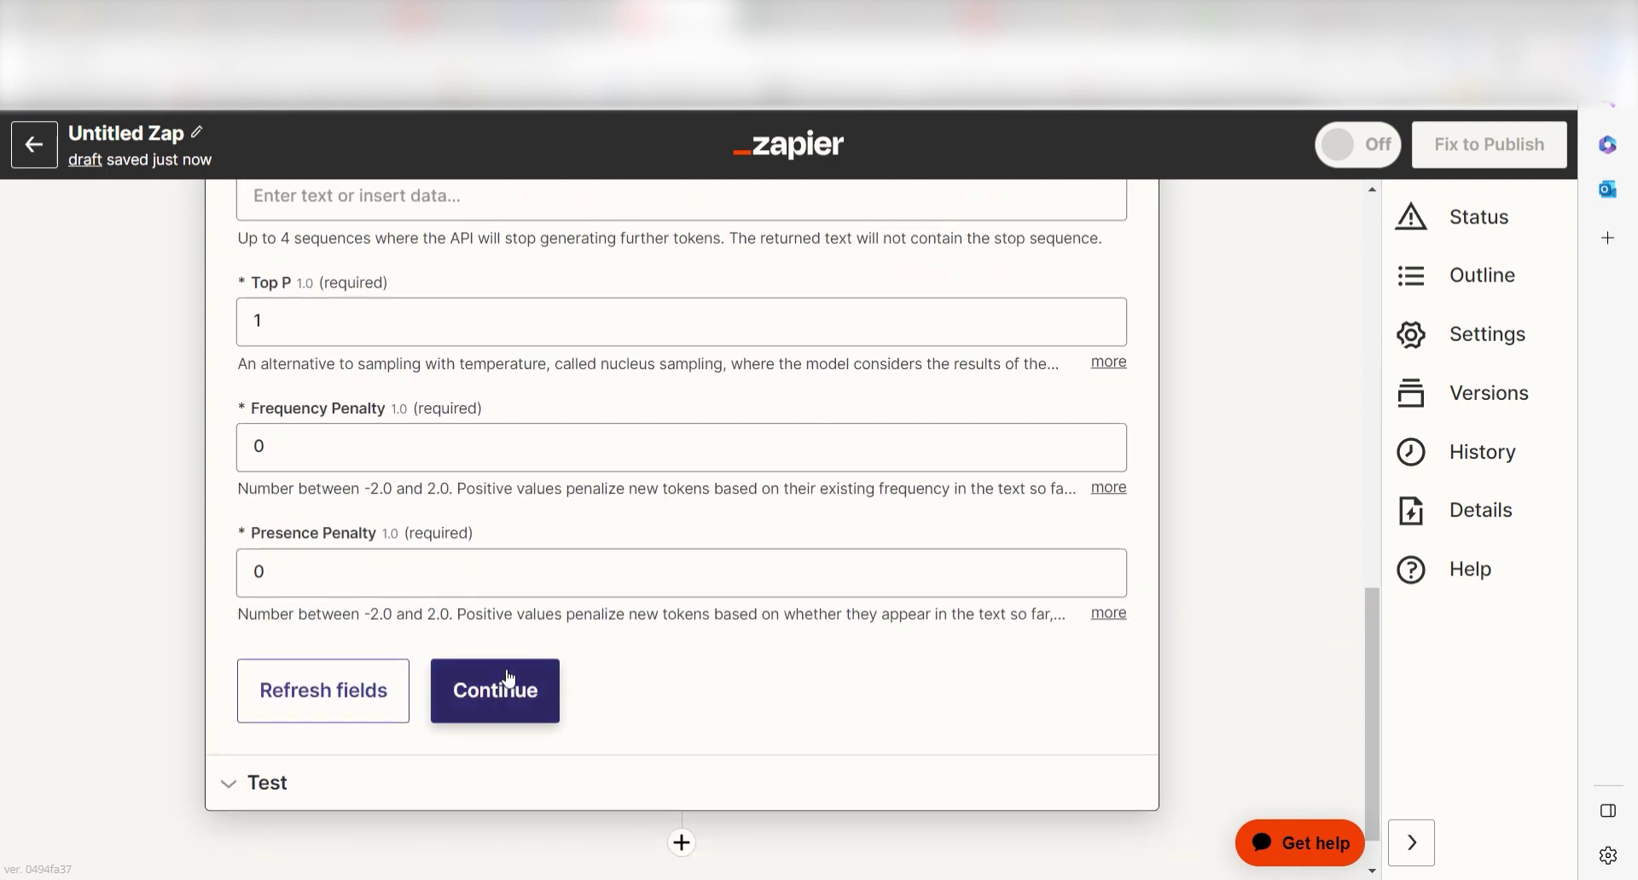
Test the OpenAI step so it returns 'Paris' for the sample question
click(458, 670)
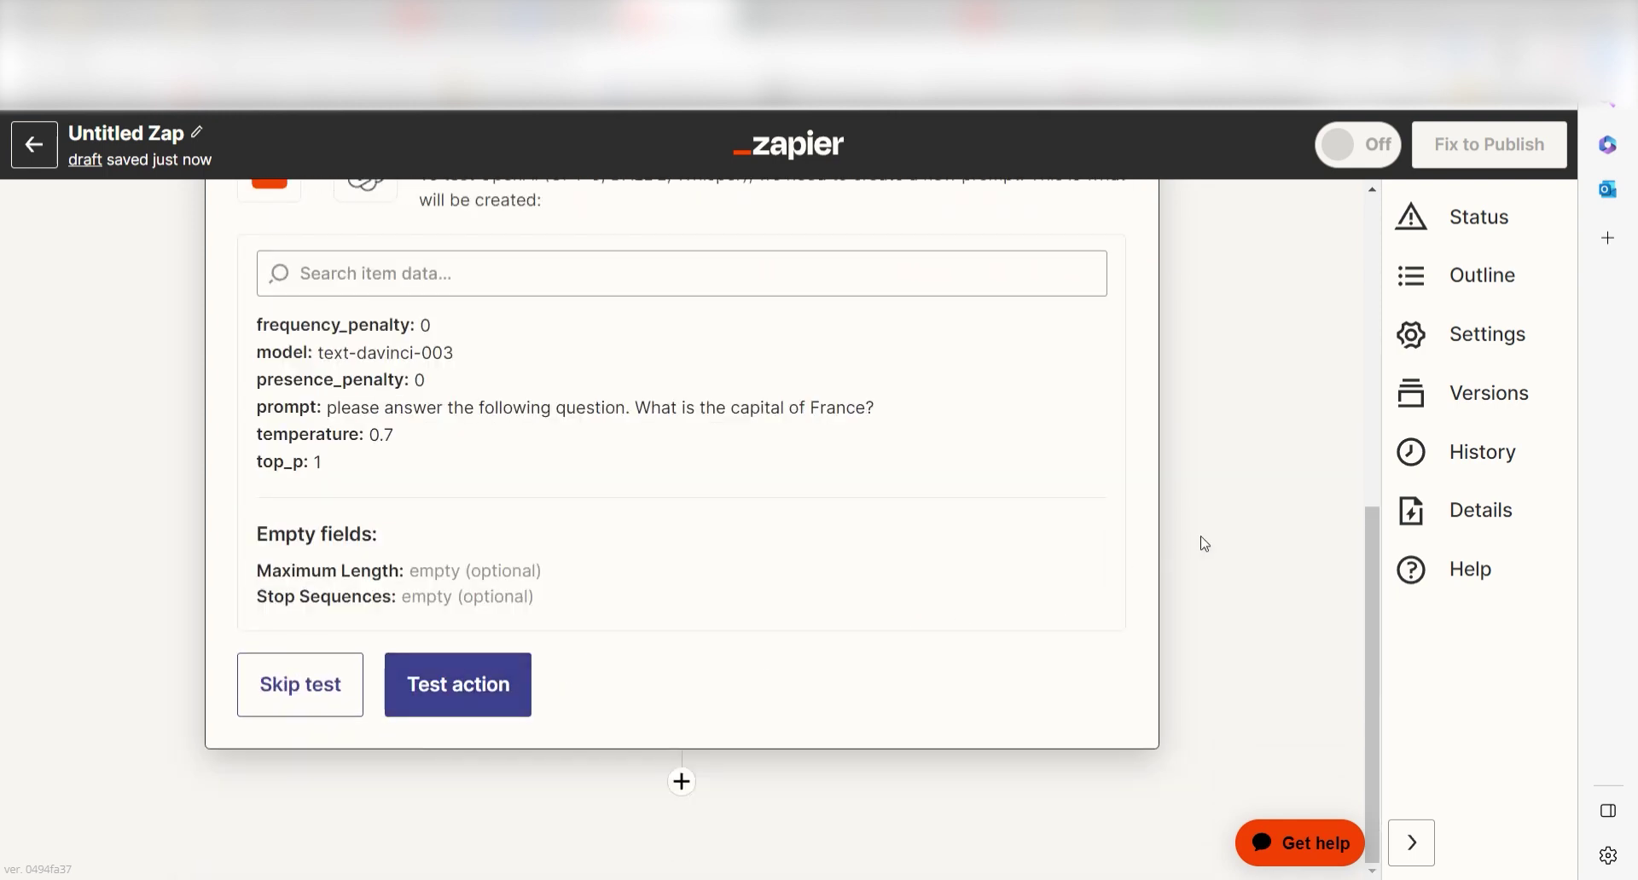
click(457, 684)
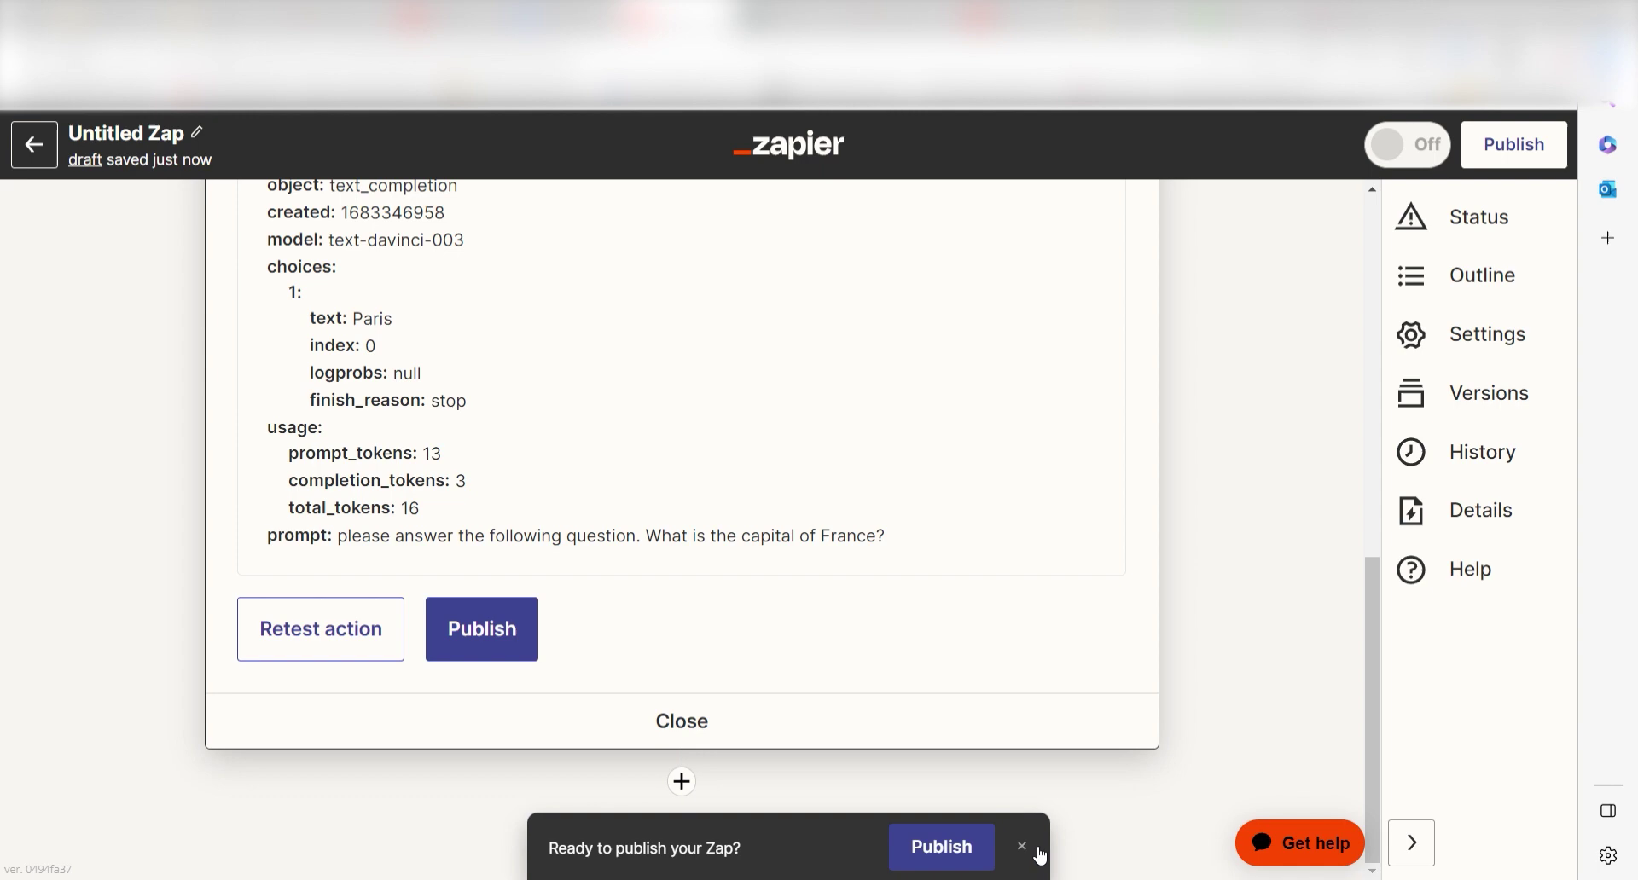
click(1022, 847)
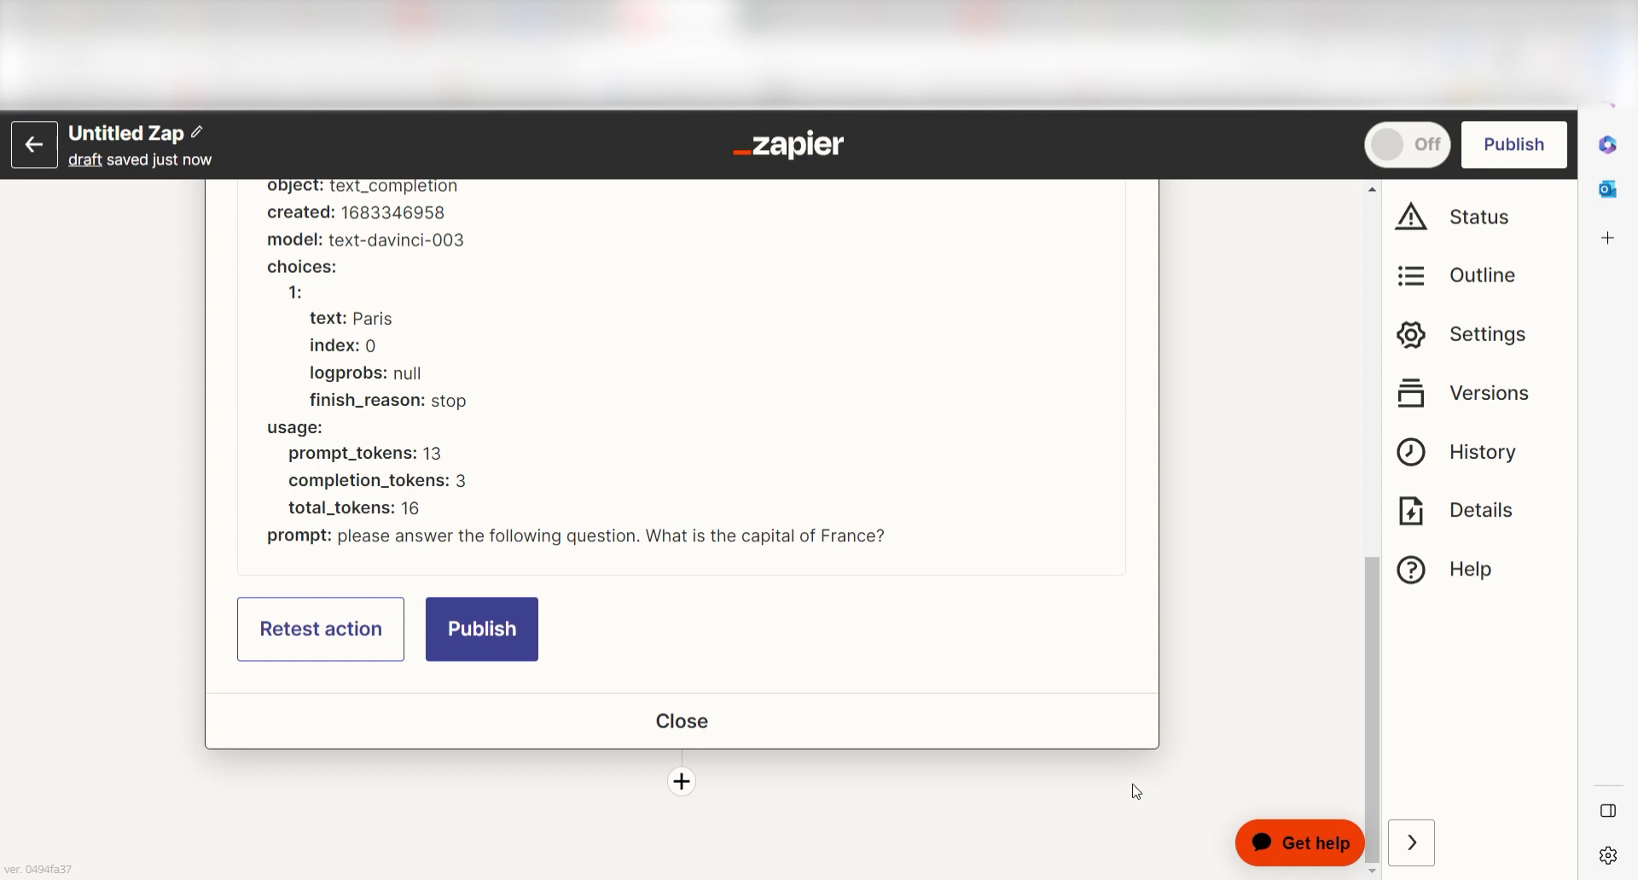
Add a third step that creates a Trello card using the connected Trello account
click(680, 780)
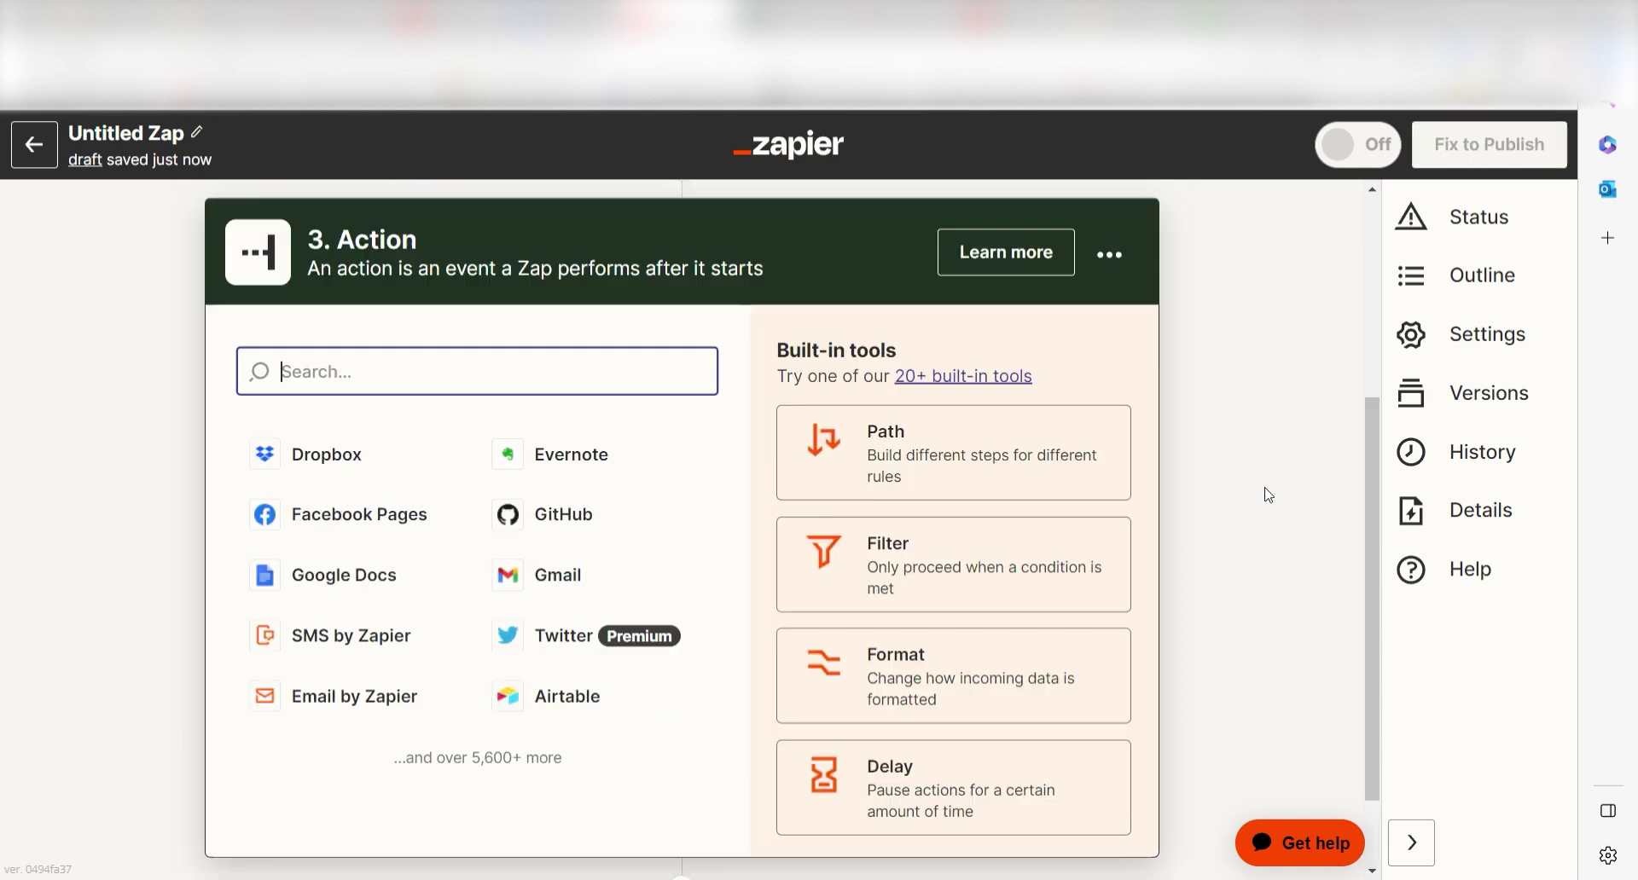
text(t)
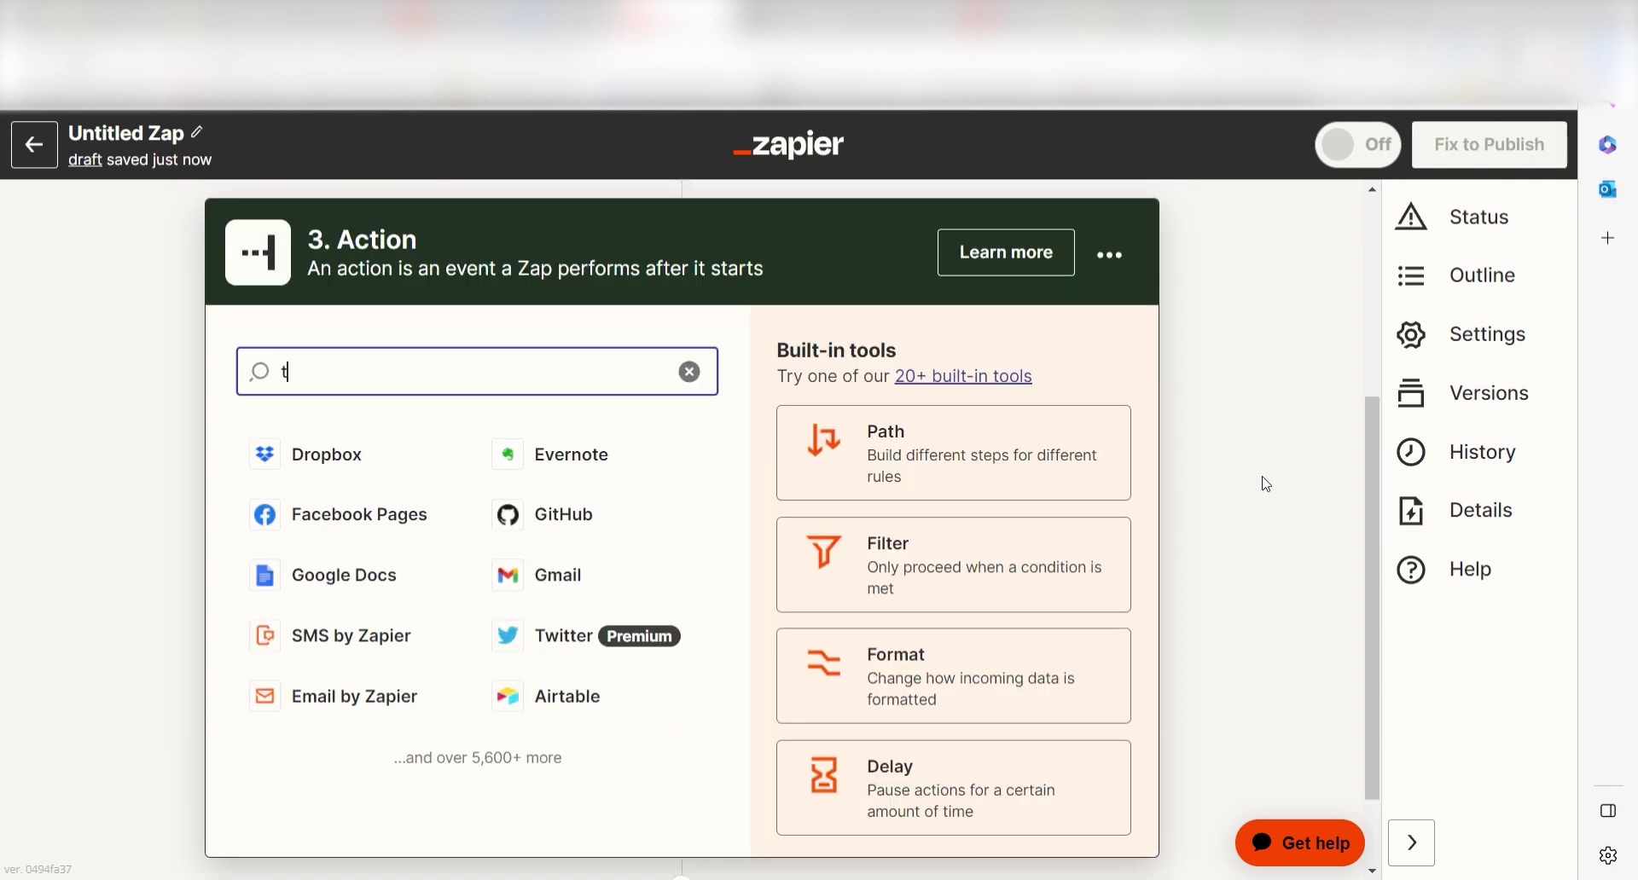
text(rello)
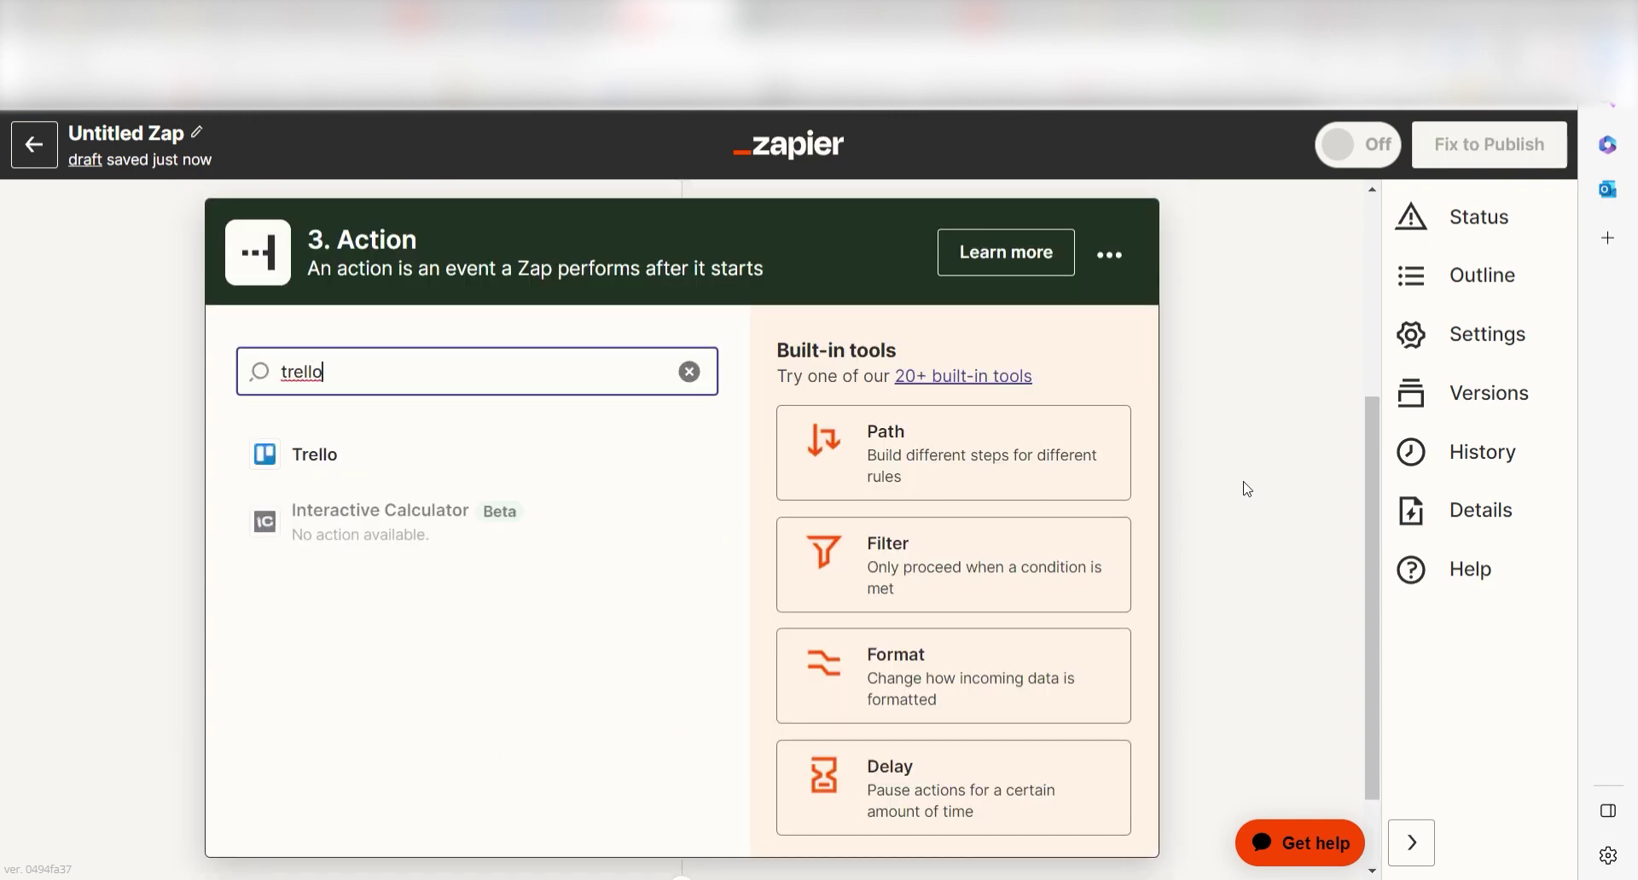
click(585, 467)
click(562, 650)
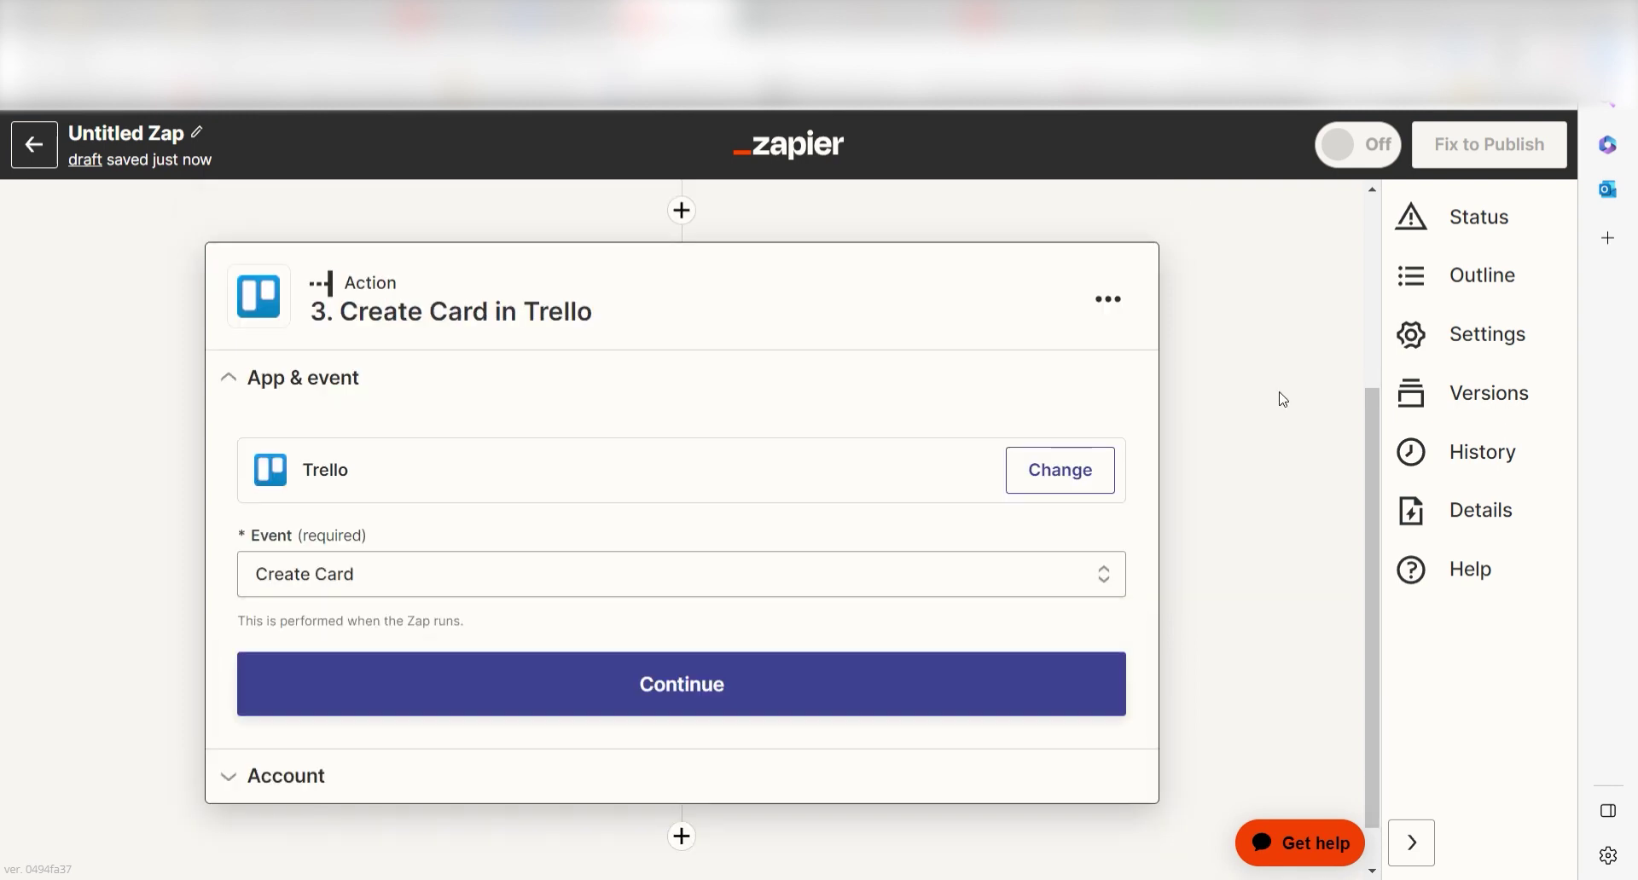
click(1122, 661)
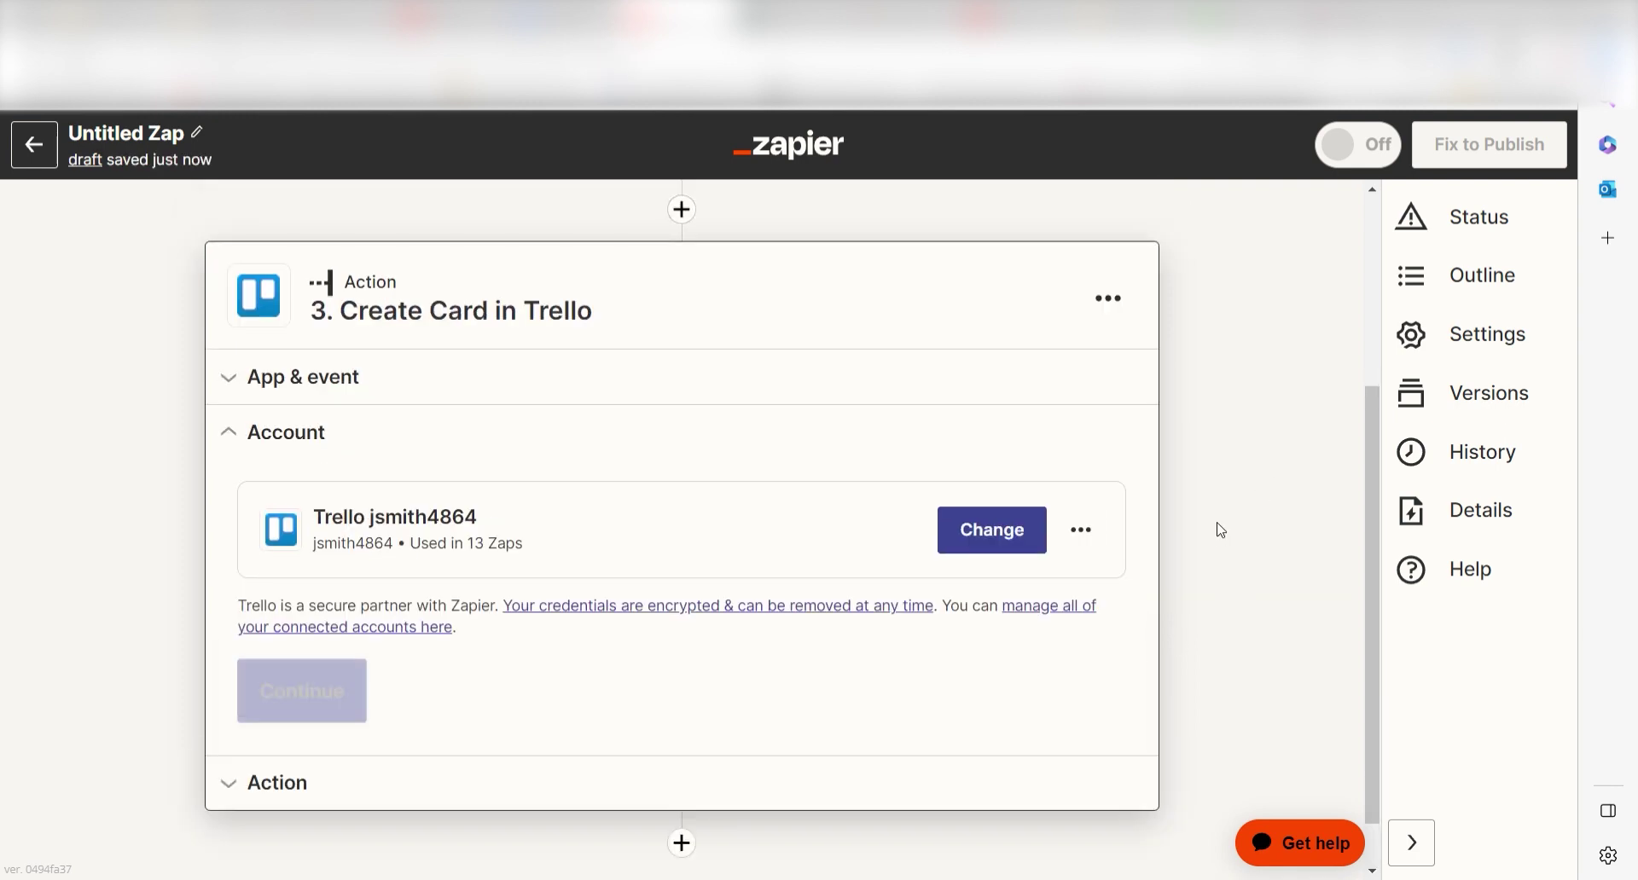
click(316, 710)
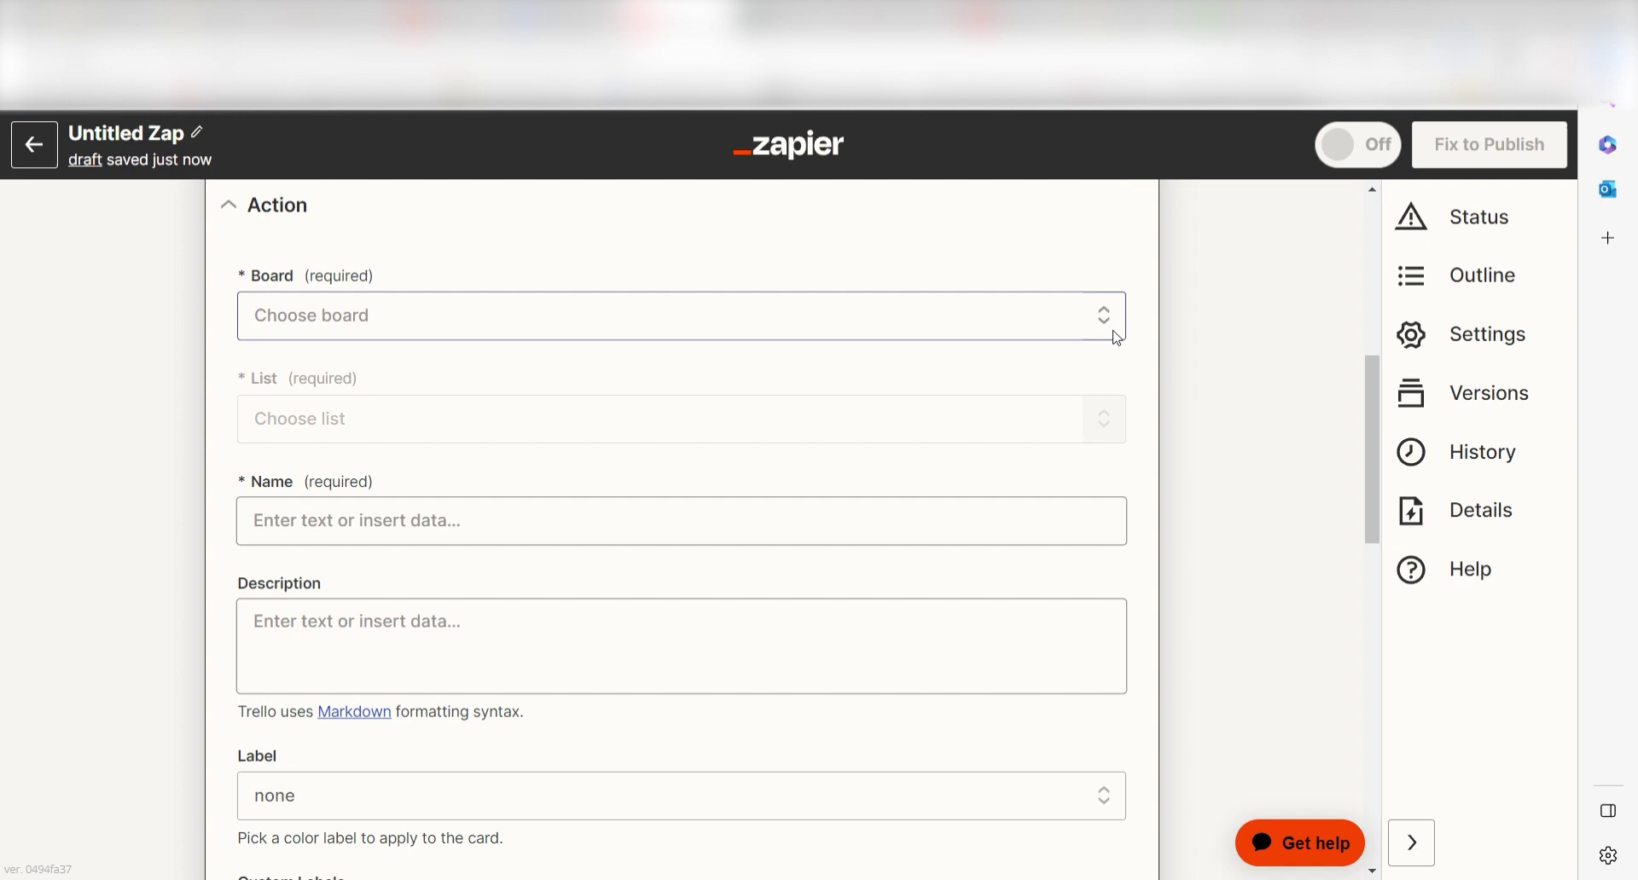
Target the Zapier Projects board and its 4. Customer Relationships list
click(1109, 330)
click(636, 630)
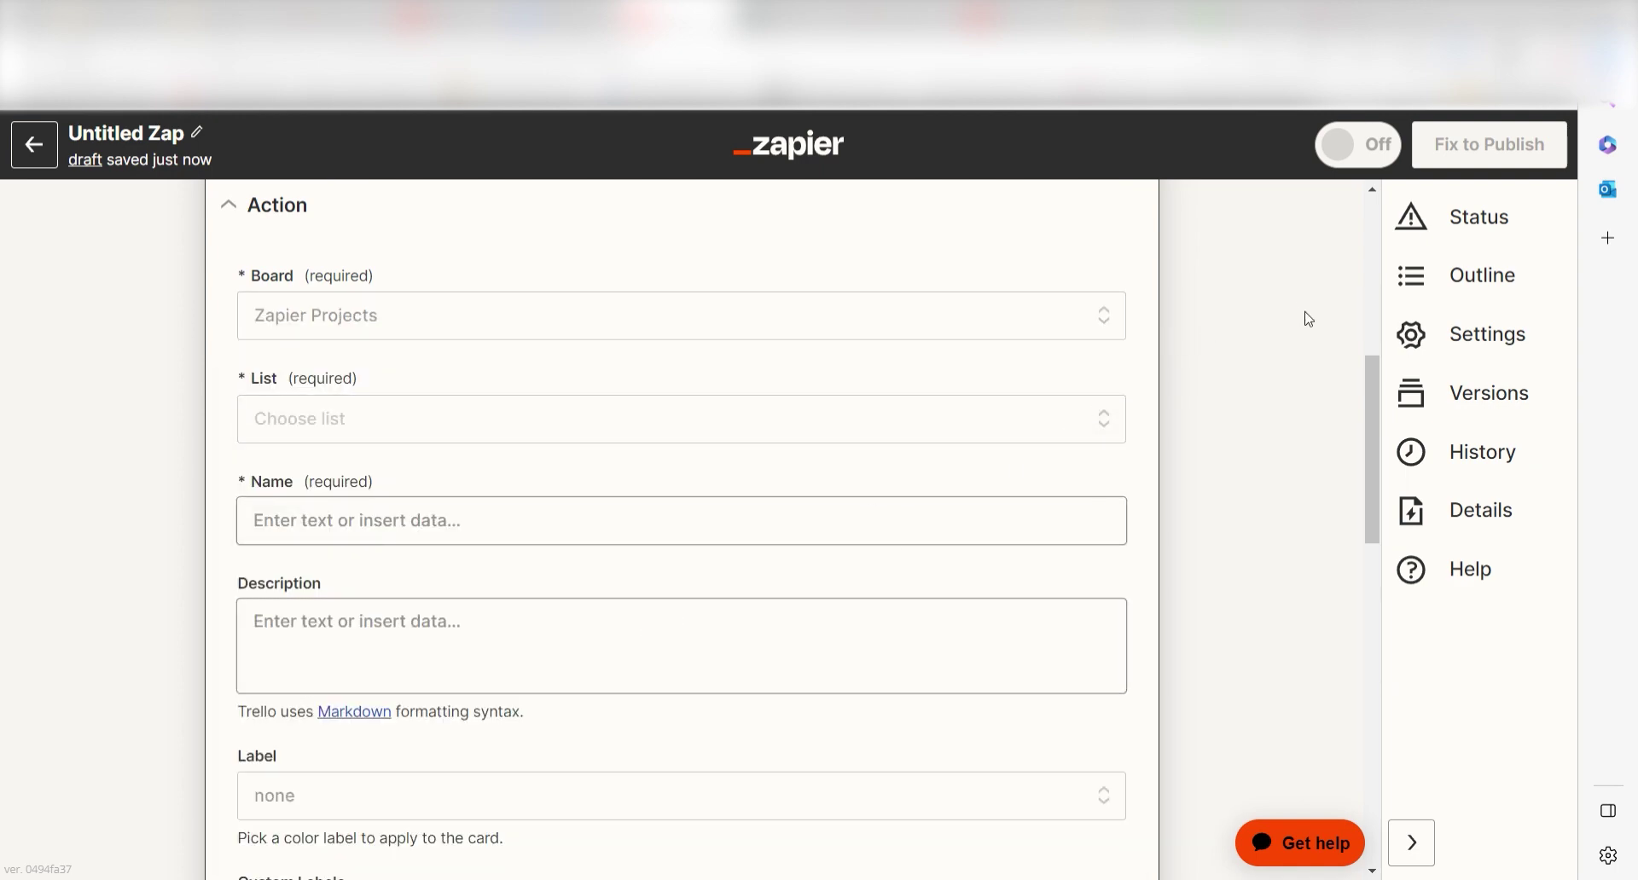
click(636, 433)
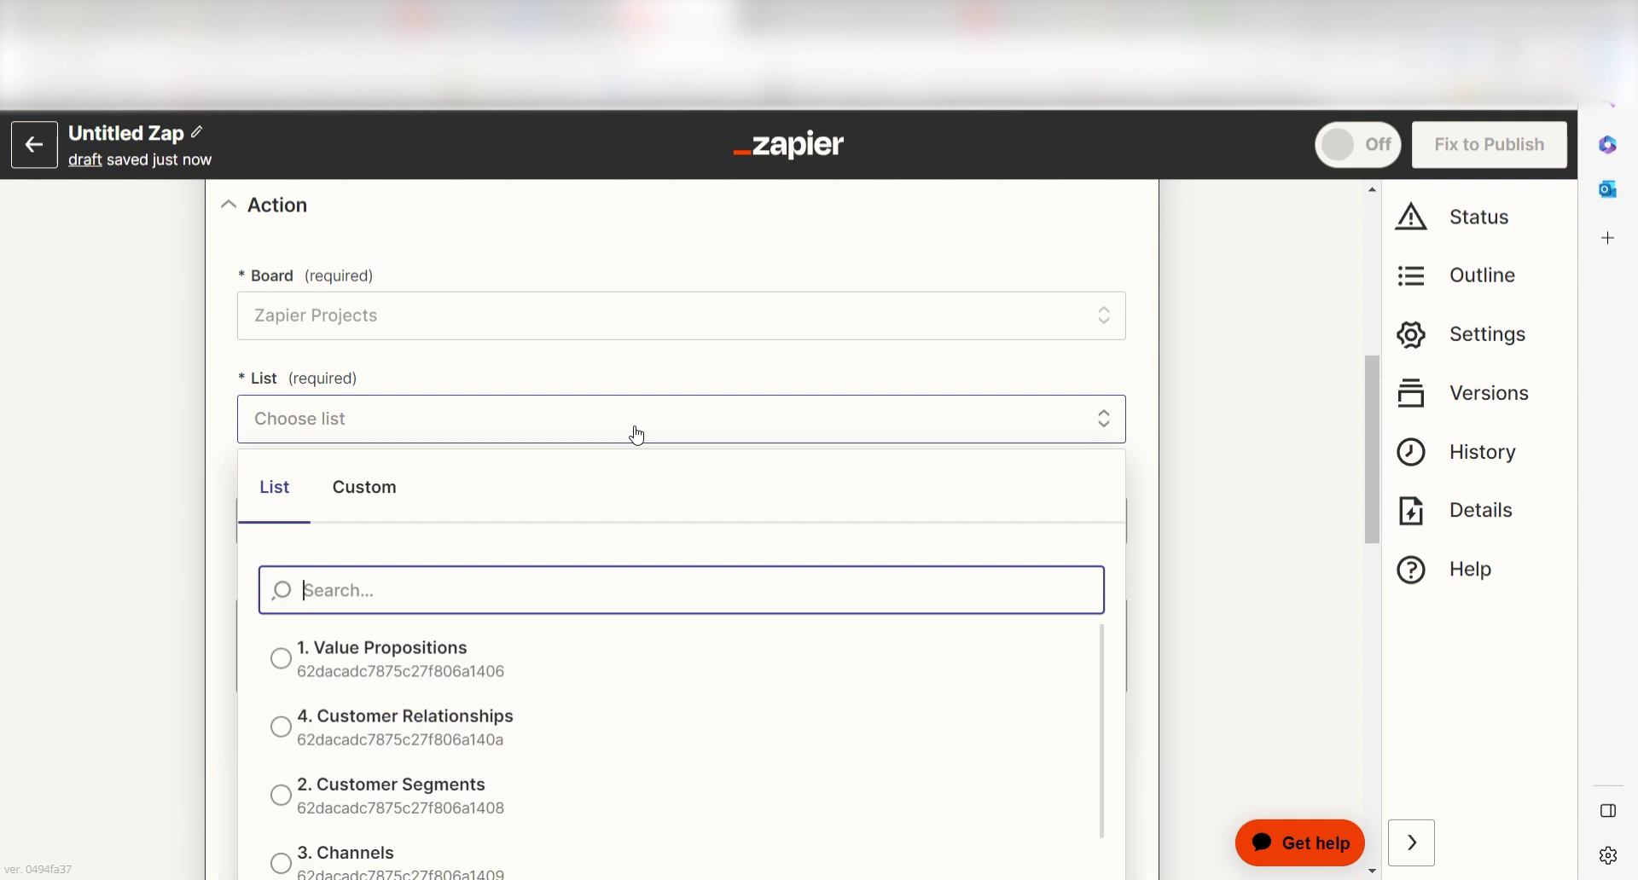
scroll(709, 680, down, 1)
scroll(713, 687, down, 1)
scroll(519, 625, up, 2)
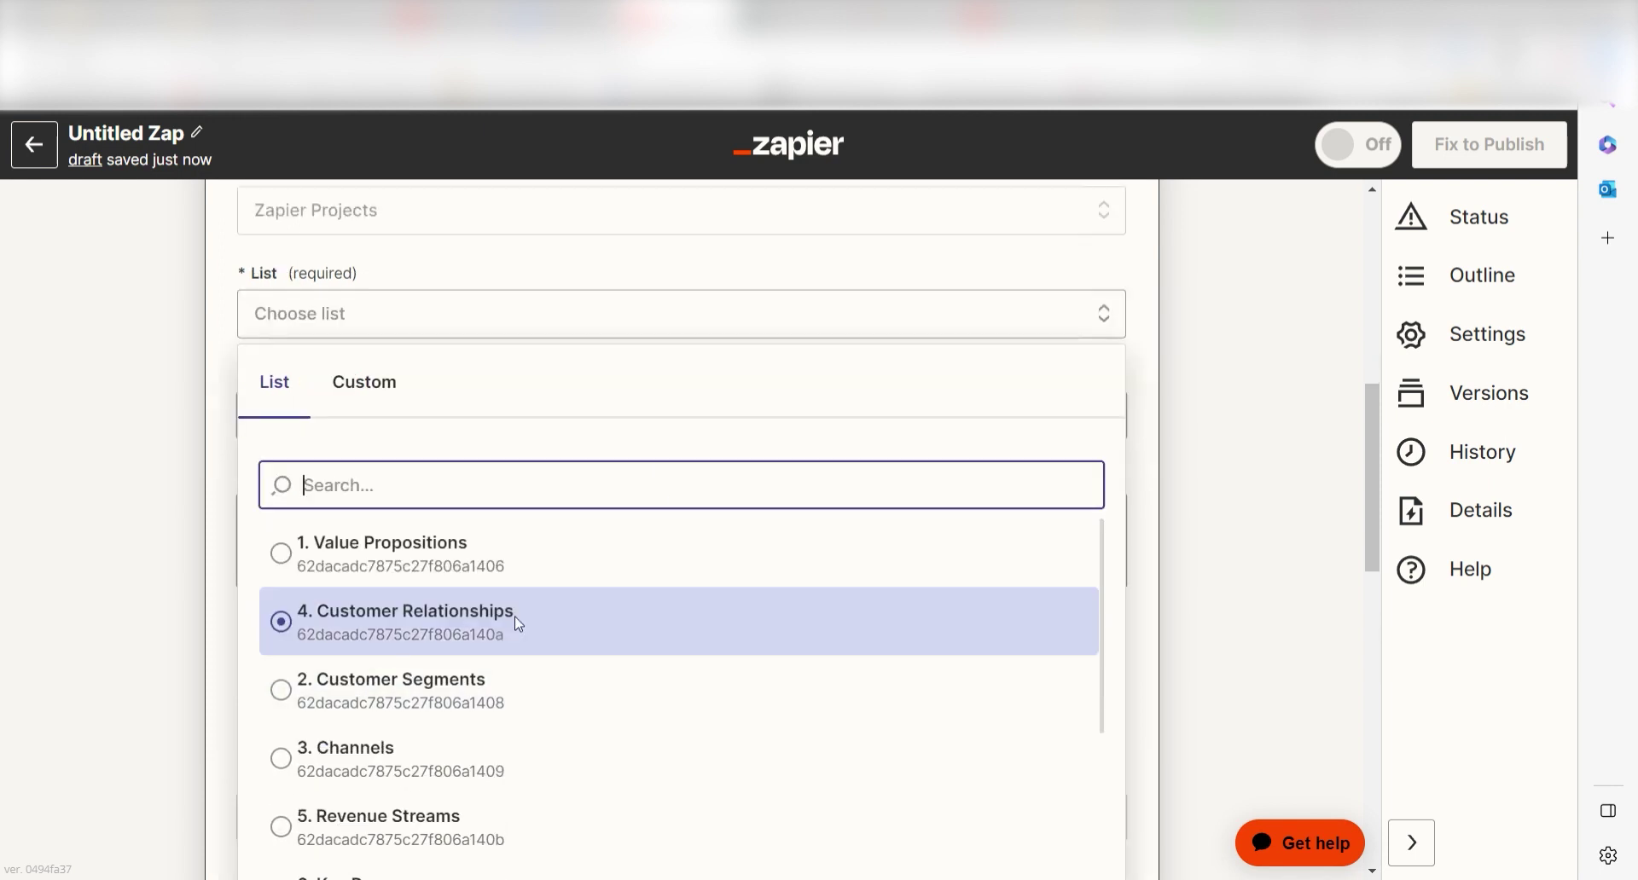
click(519, 625)
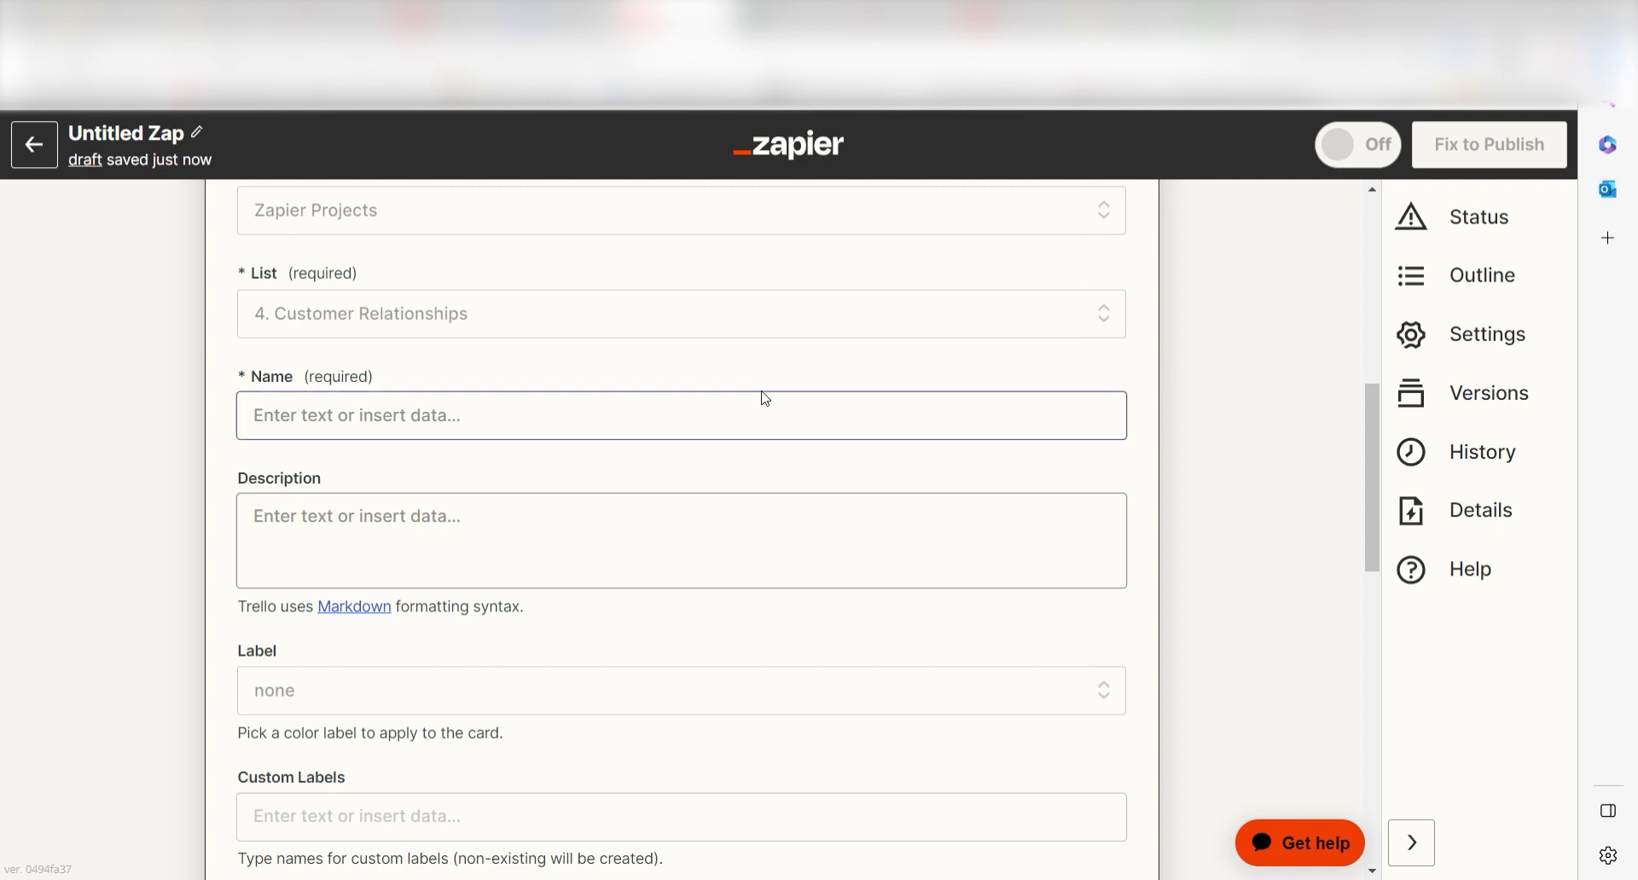
Set the Trello card name to the Google Sheets Question field
click(735, 397)
click(446, 692)
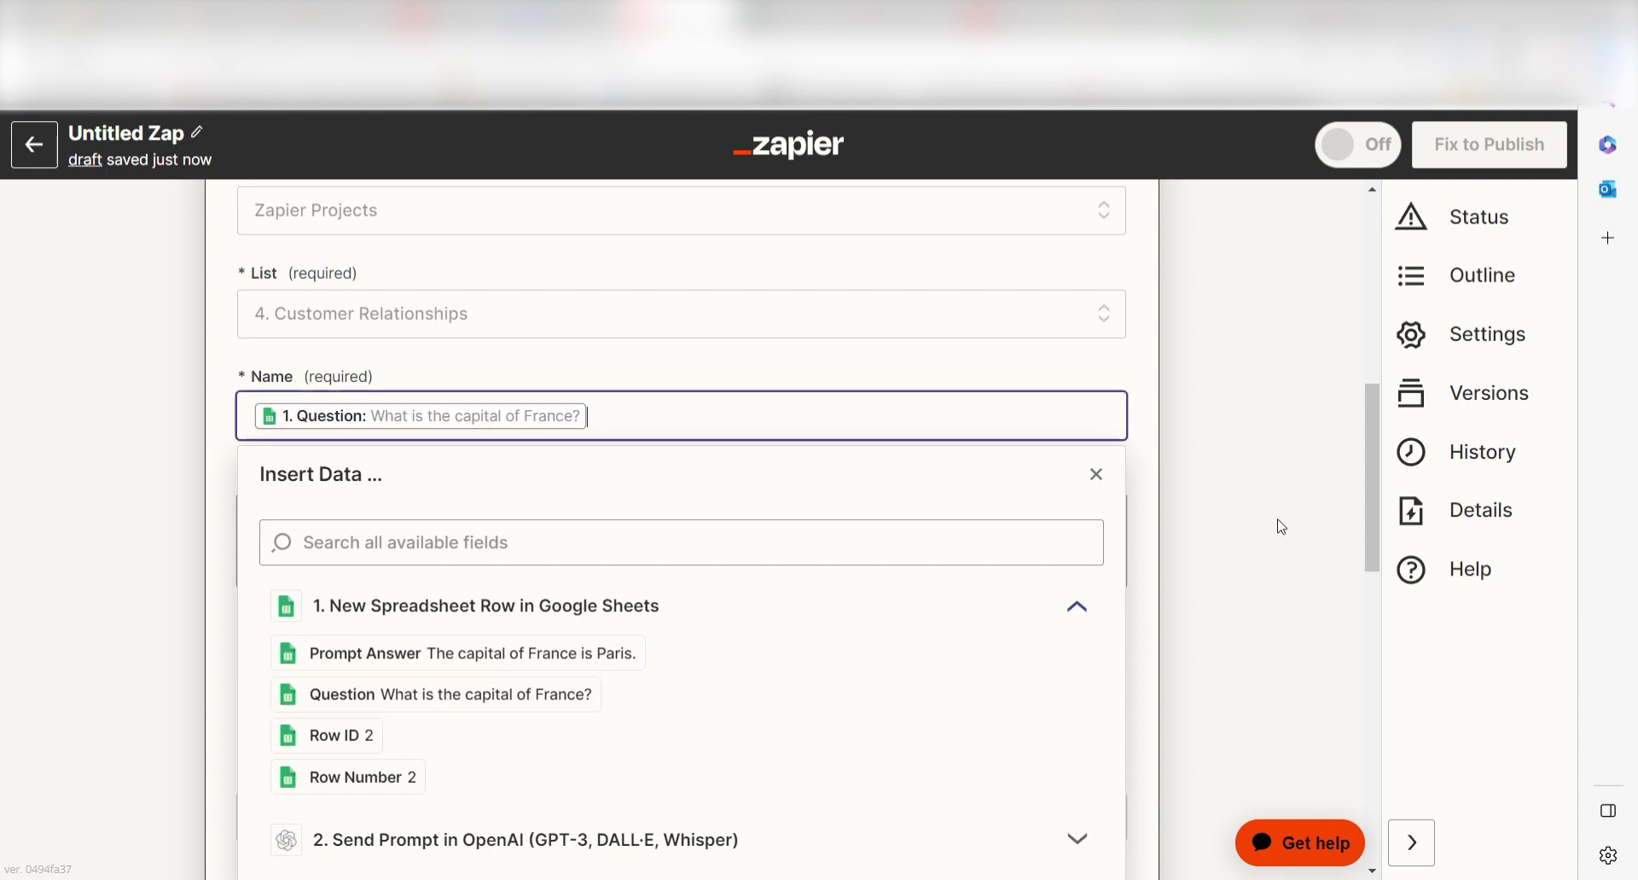
click(1217, 486)
Fill the card description with the OpenAI step's Choices Text answer
click(760, 515)
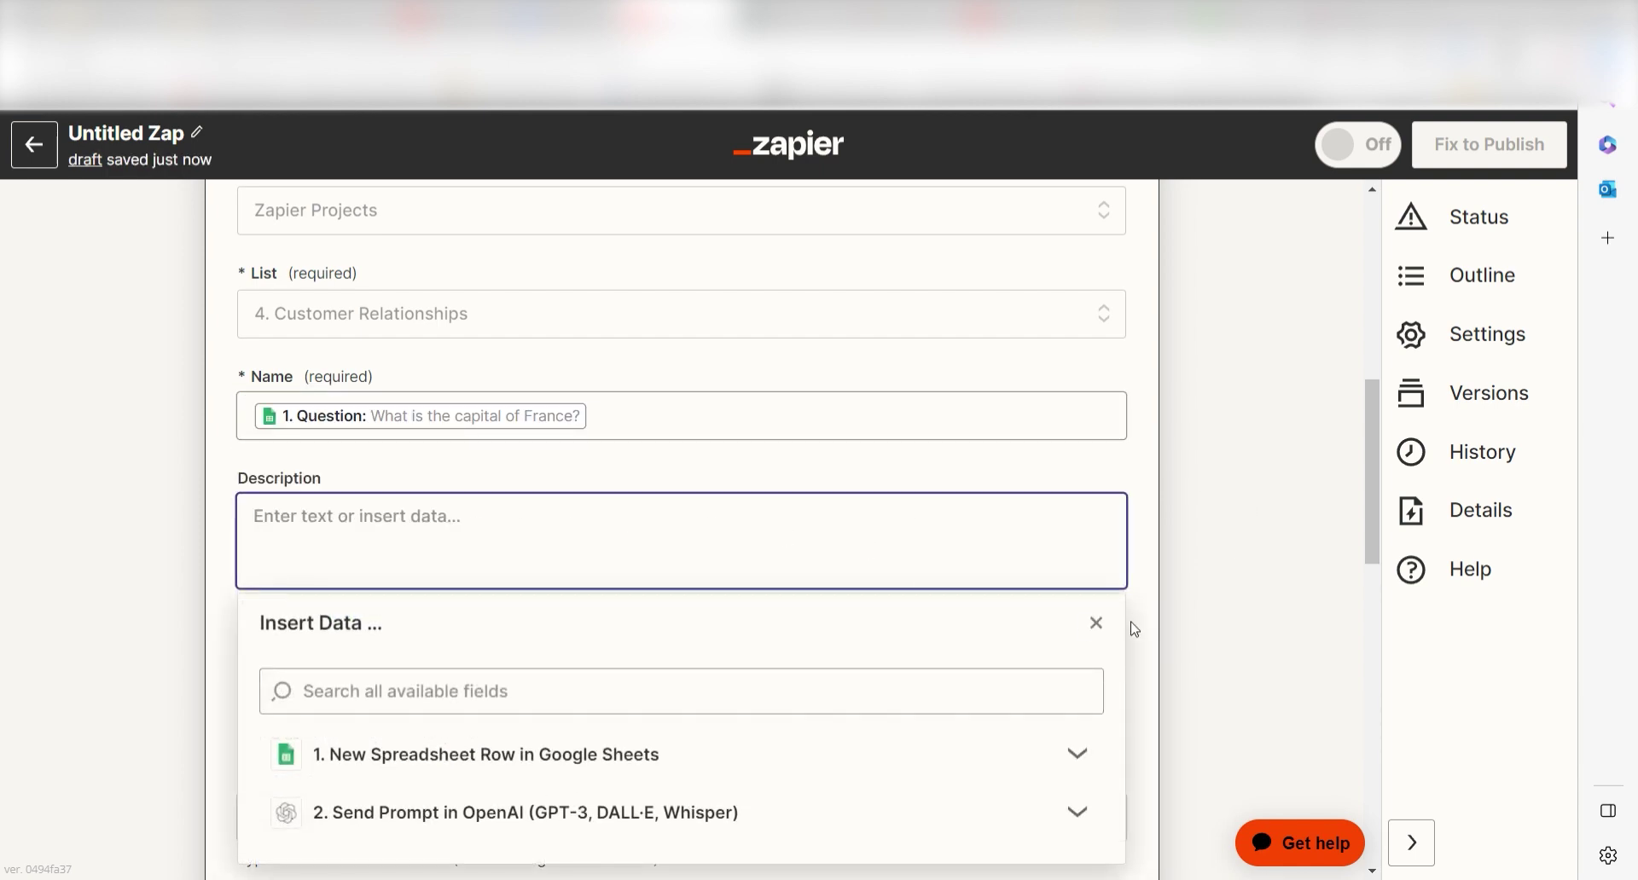
click(1077, 812)
click(469, 687)
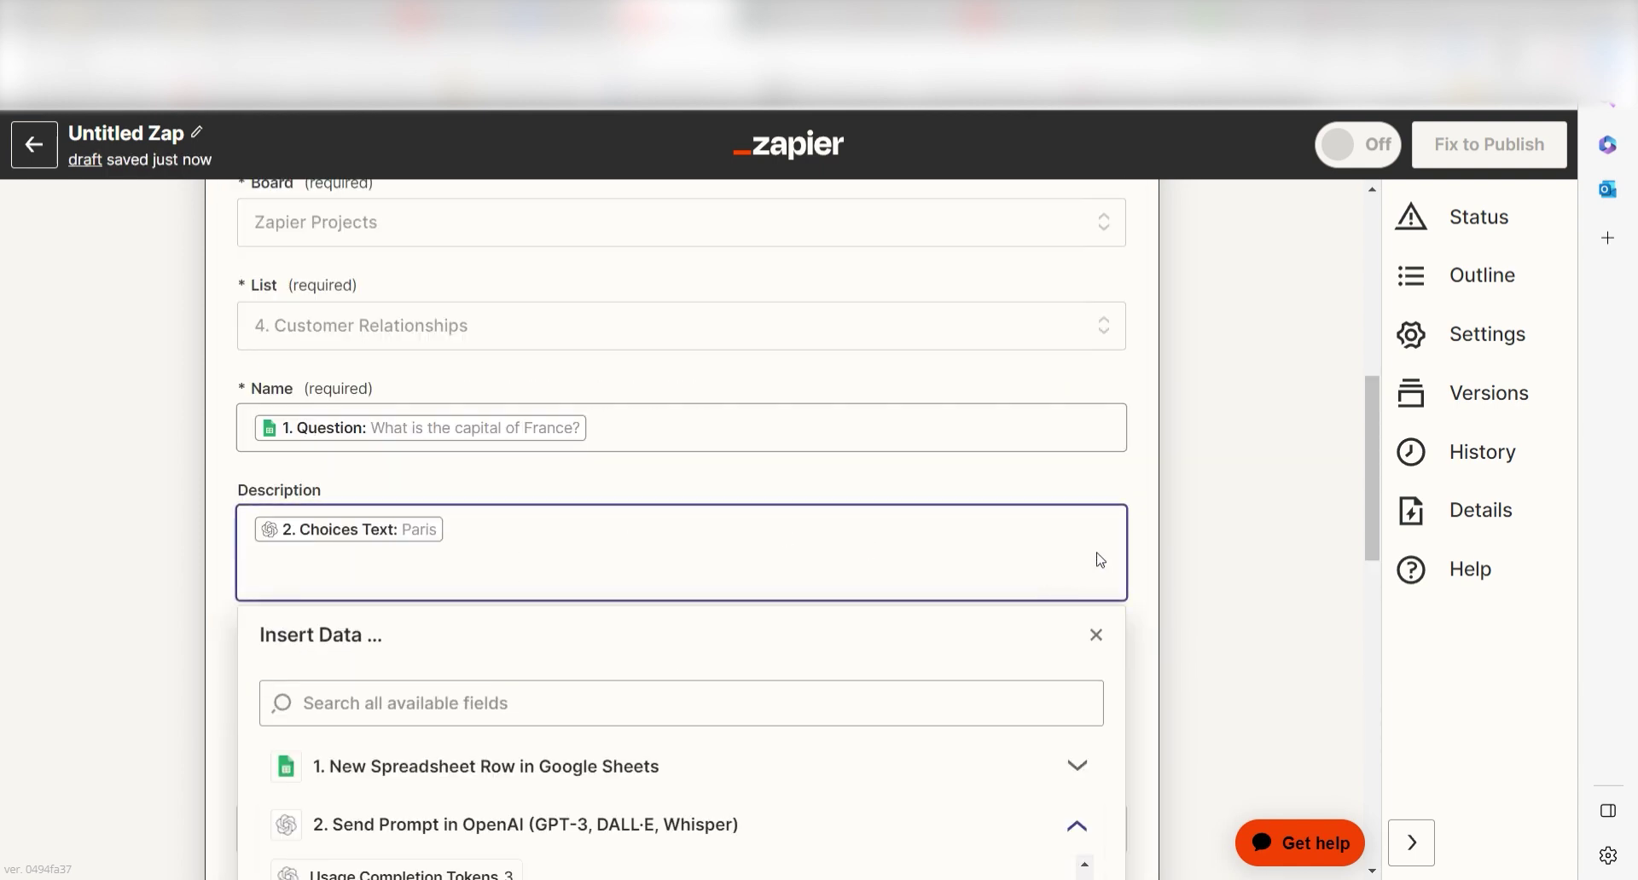
click(1167, 518)
scroll(1162, 515, down, 3)
scroll(1161, 512, down, 4)
scroll(1160, 512, down, 5)
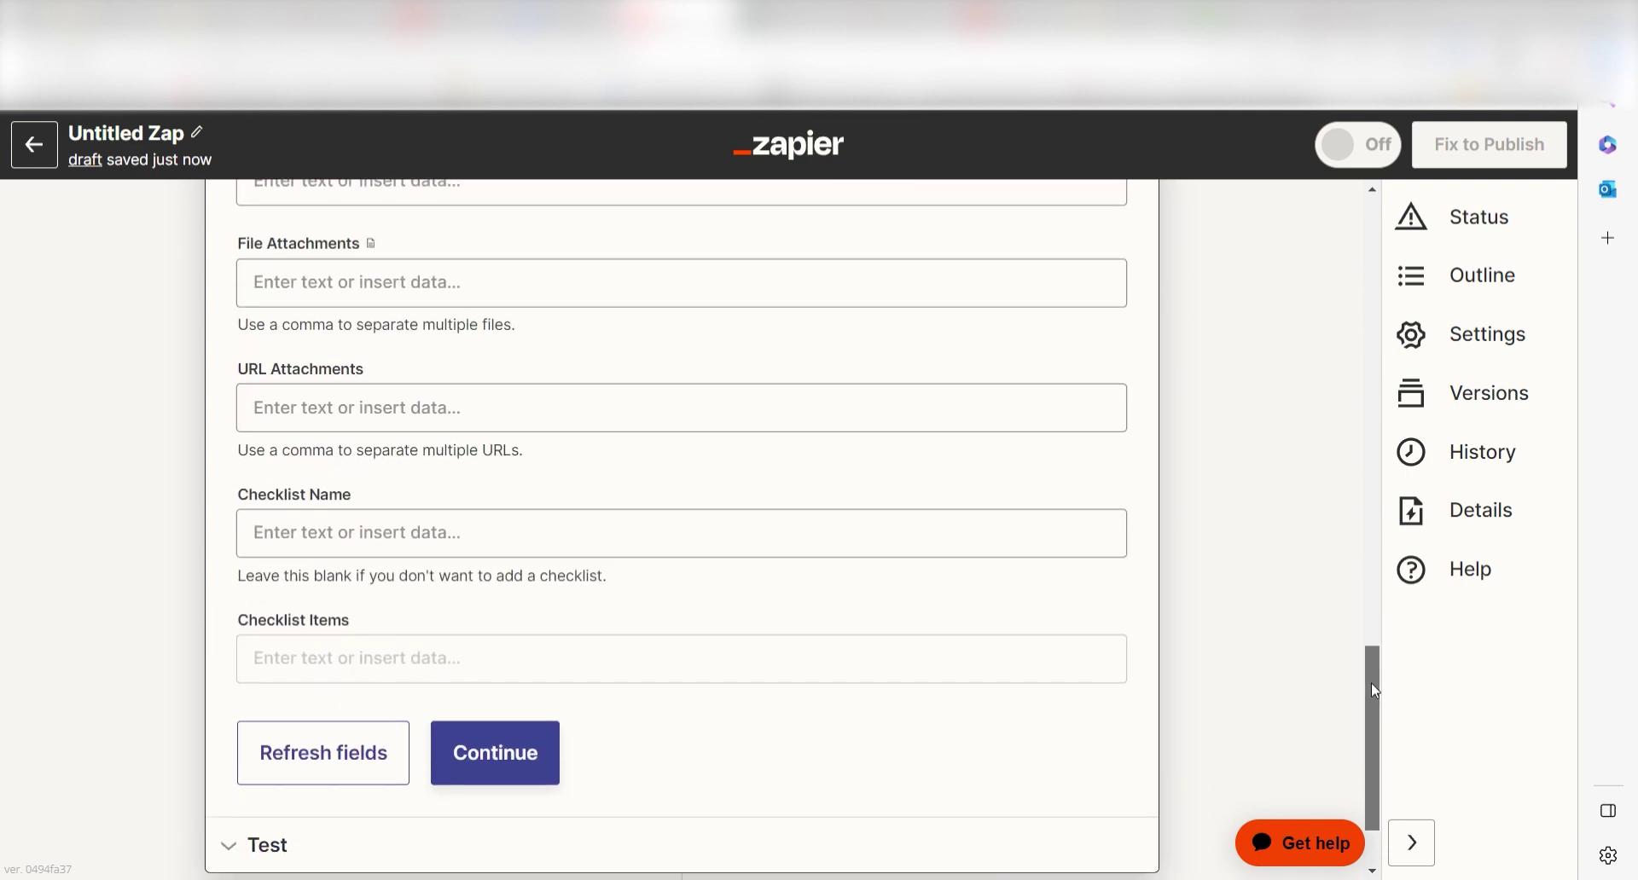
Save the Trello step and run a test creating card 'What is the capital of France?' with description Paris
click(468, 746)
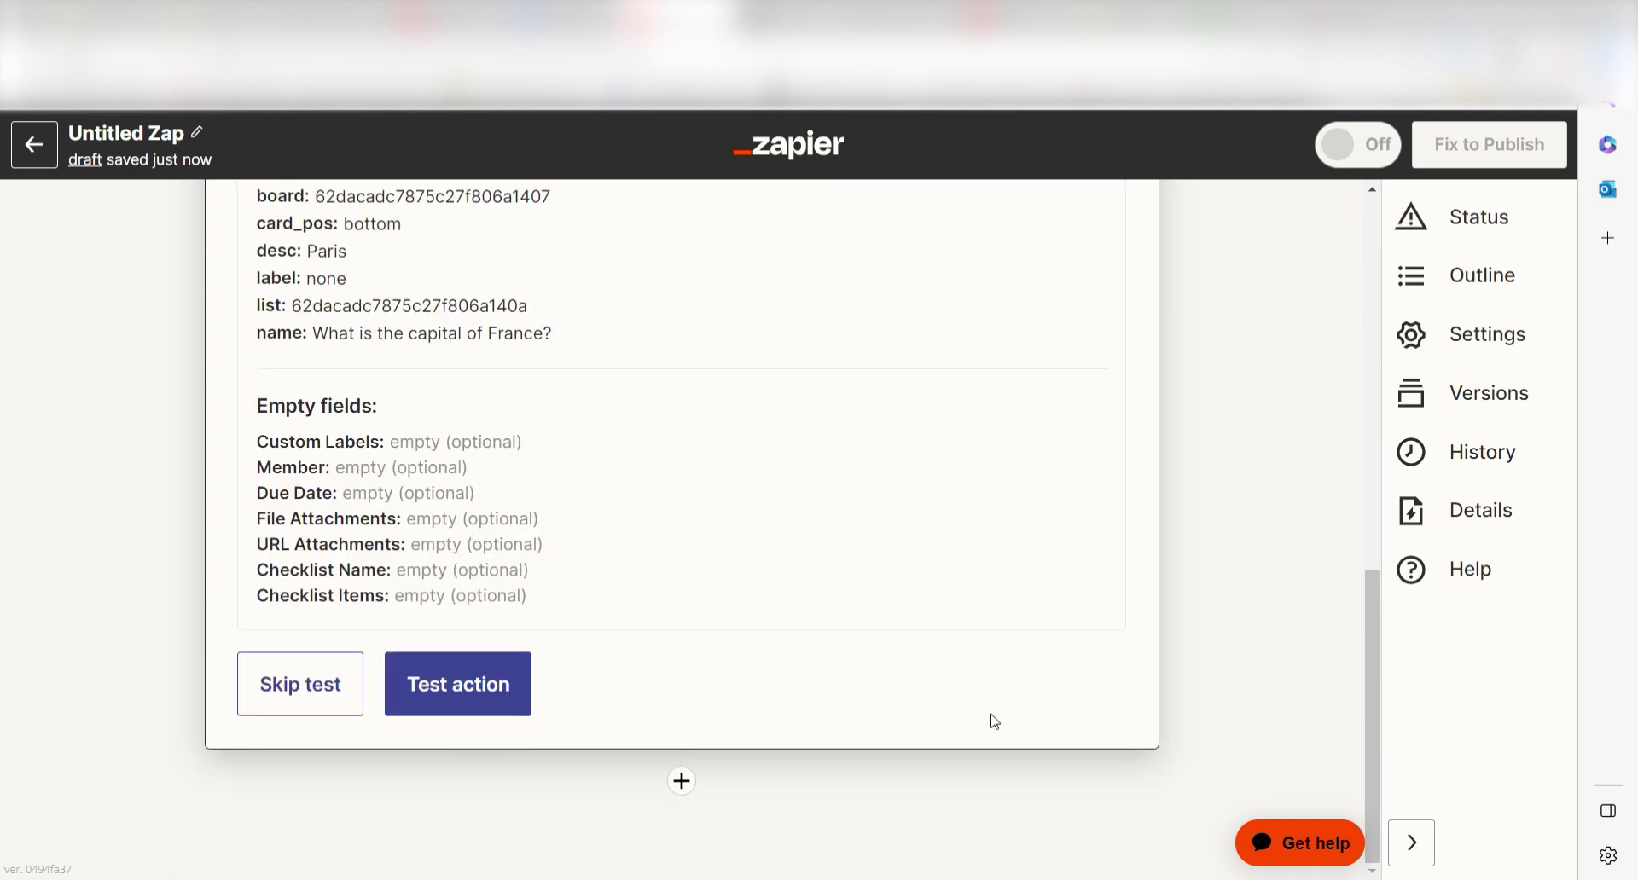
click(447, 678)
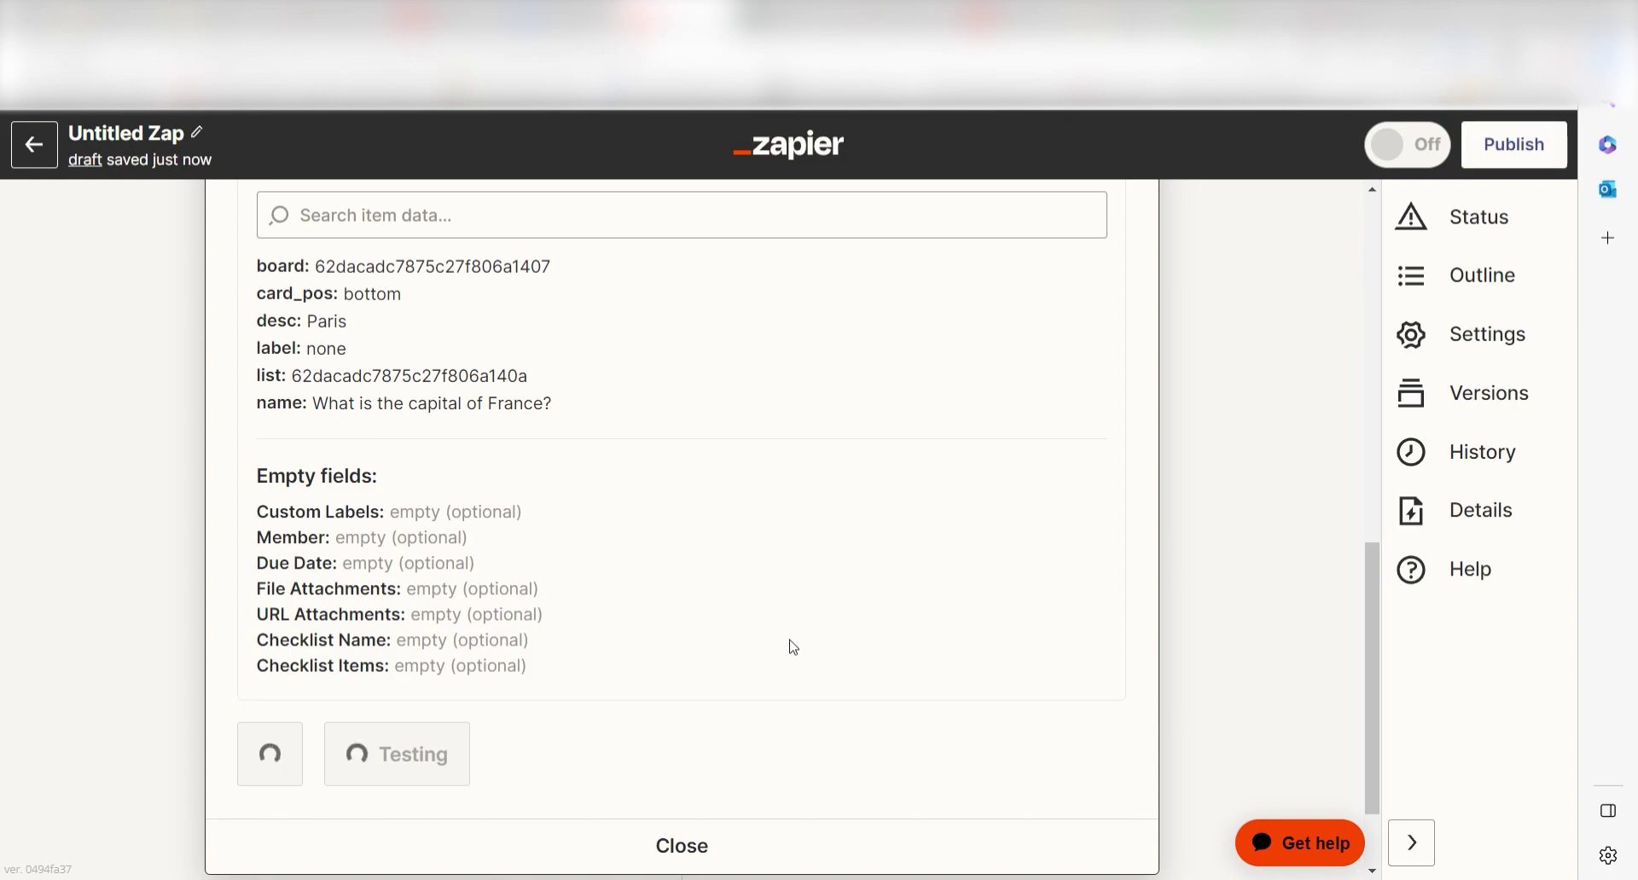